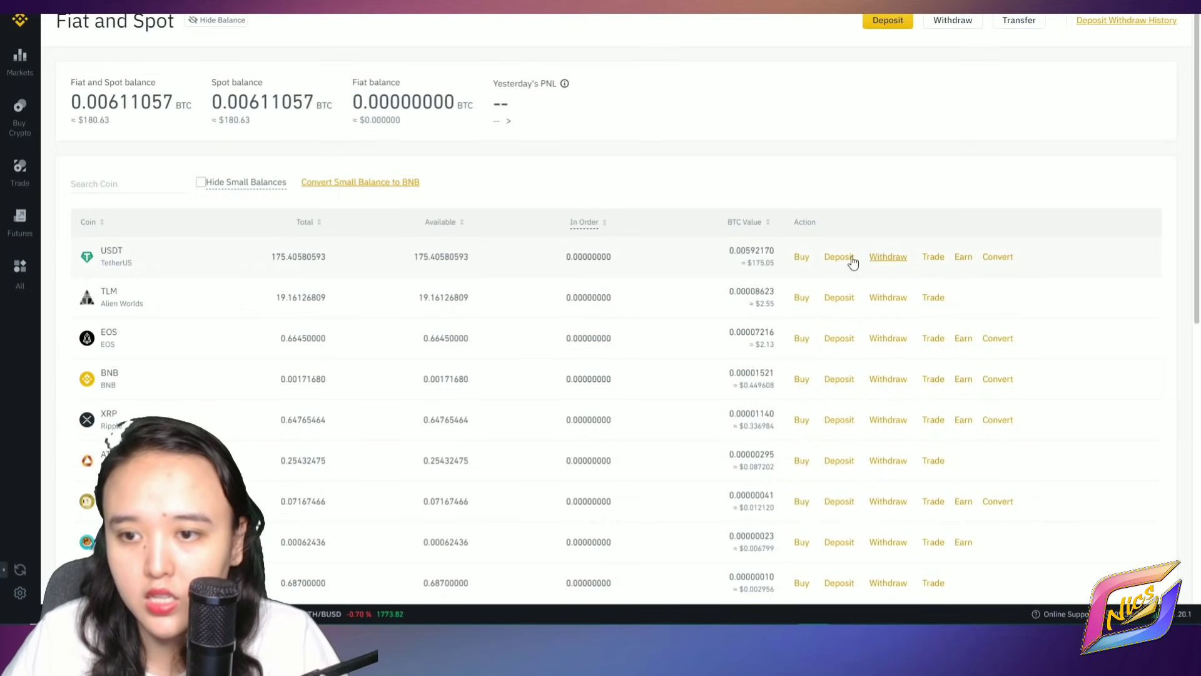
- Search the spot markets for bnb and open the BNB/USDT pair for trading
left_click(19, 66)
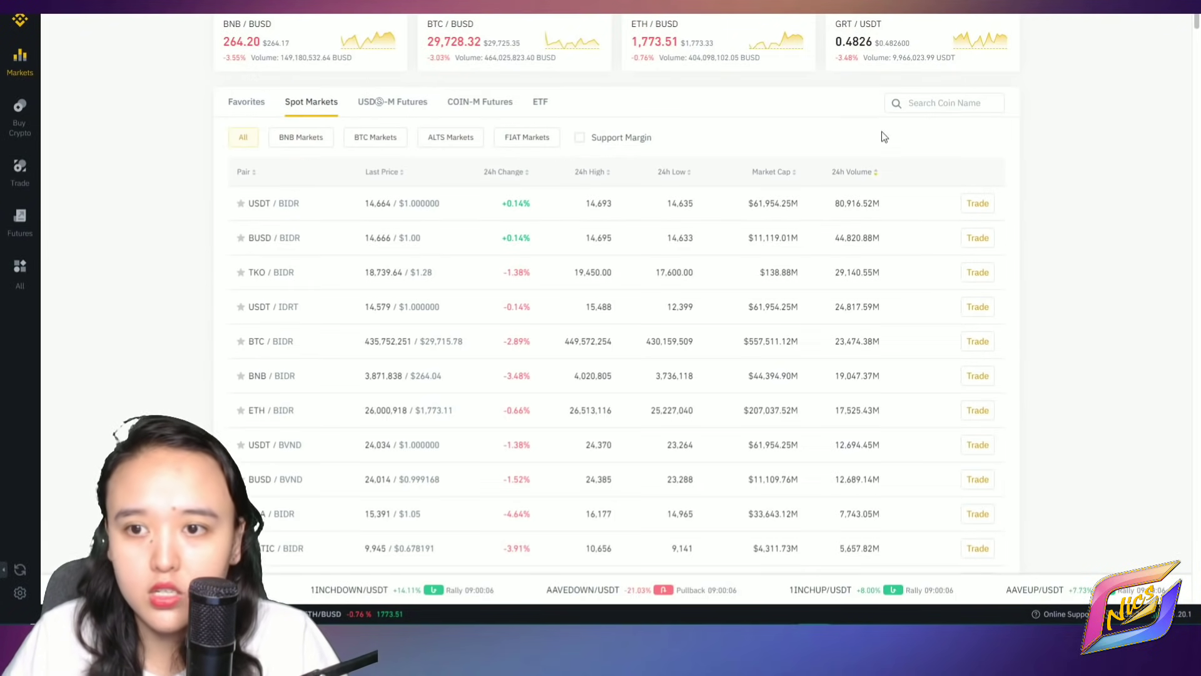
left_click(920, 98)
type("bnb")
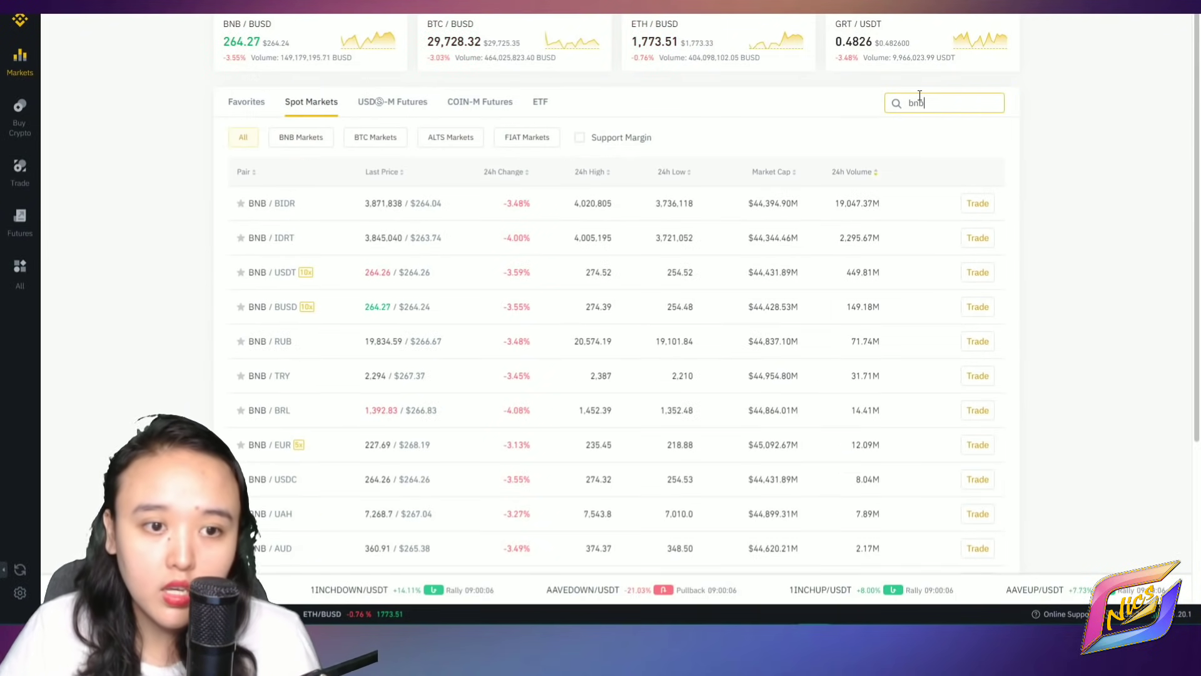
left_click(344, 276)
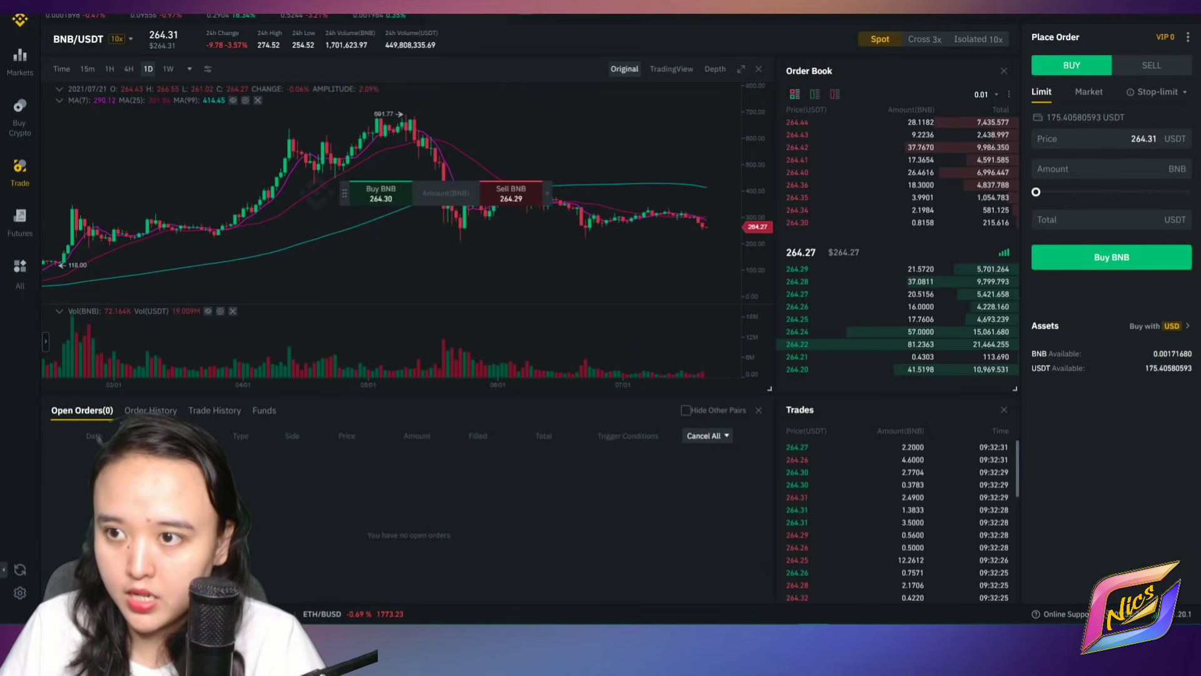
- Place a market order to buy BNB with the full USDT balance, a total of 175.389480 USDT
left_click(1089, 92)
left_click(1102, 166)
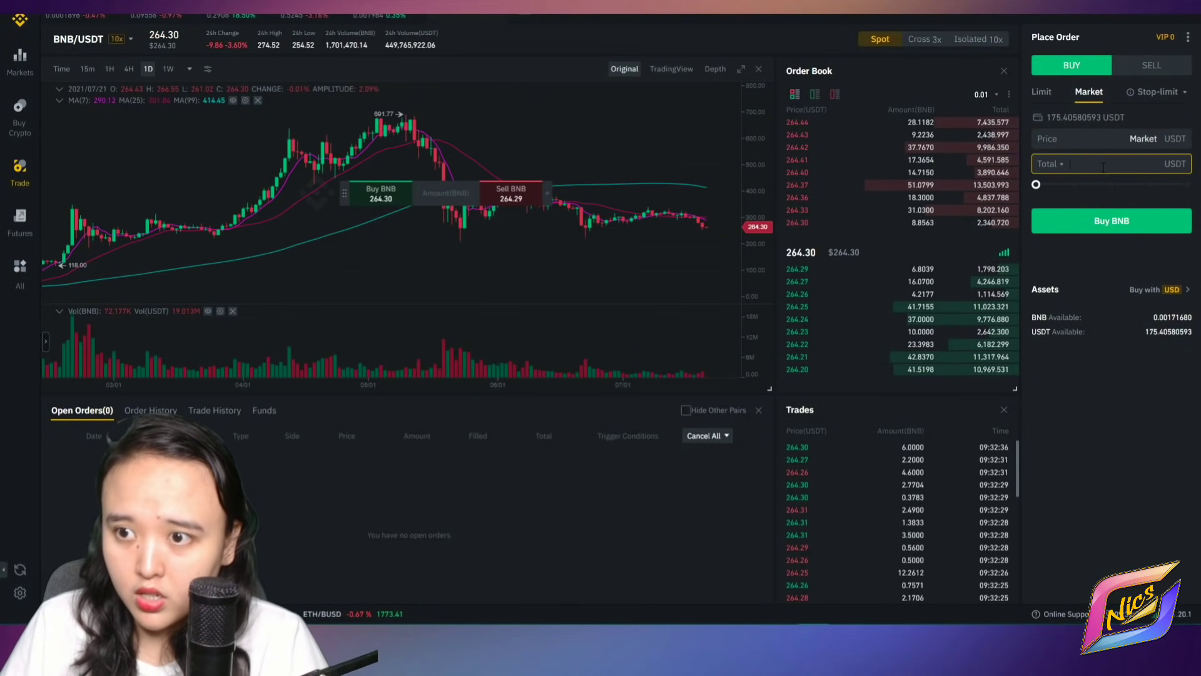
left_click(1036, 184)
left_click_drag(1036, 183, 1188, 185)
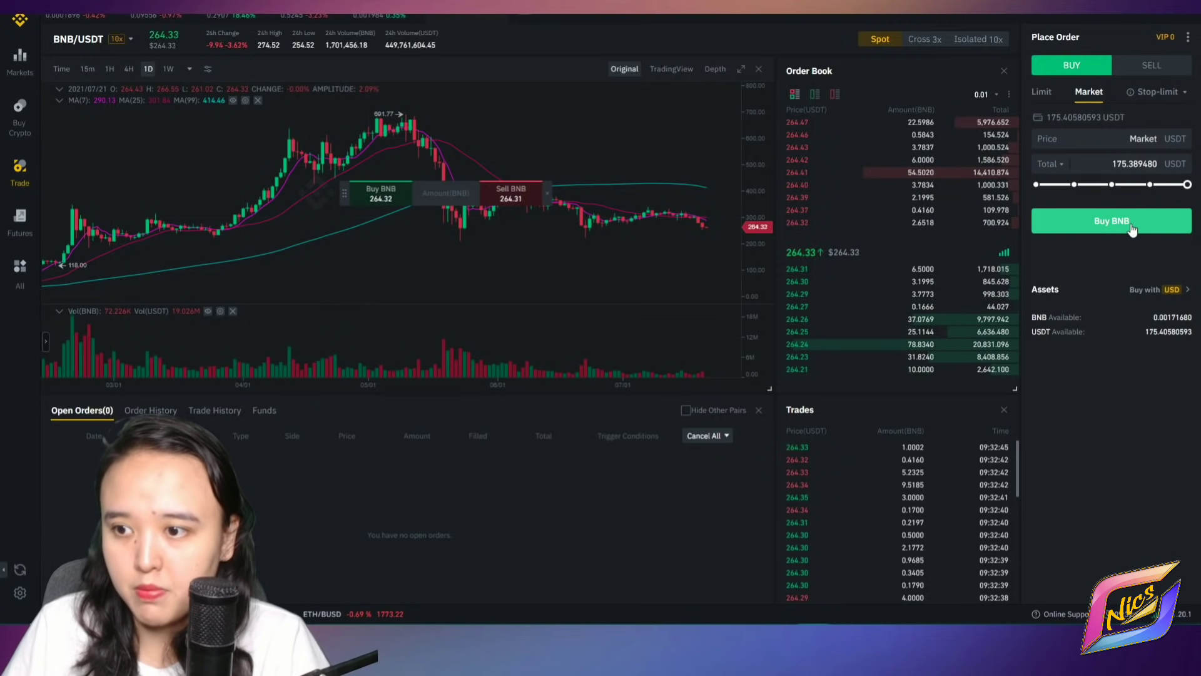
left_click(1112, 221)
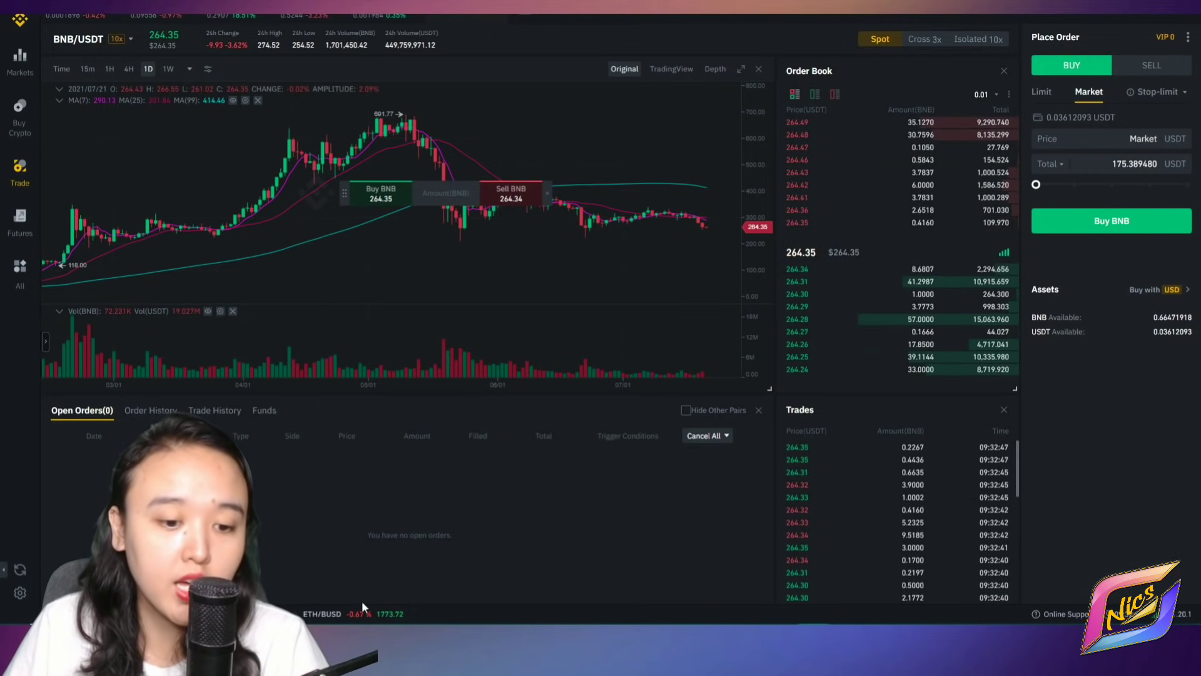
- Open the Fiat and Spot wallet from the wallet overview and start a withdrawal of BNB
key("ctrl+Tab")
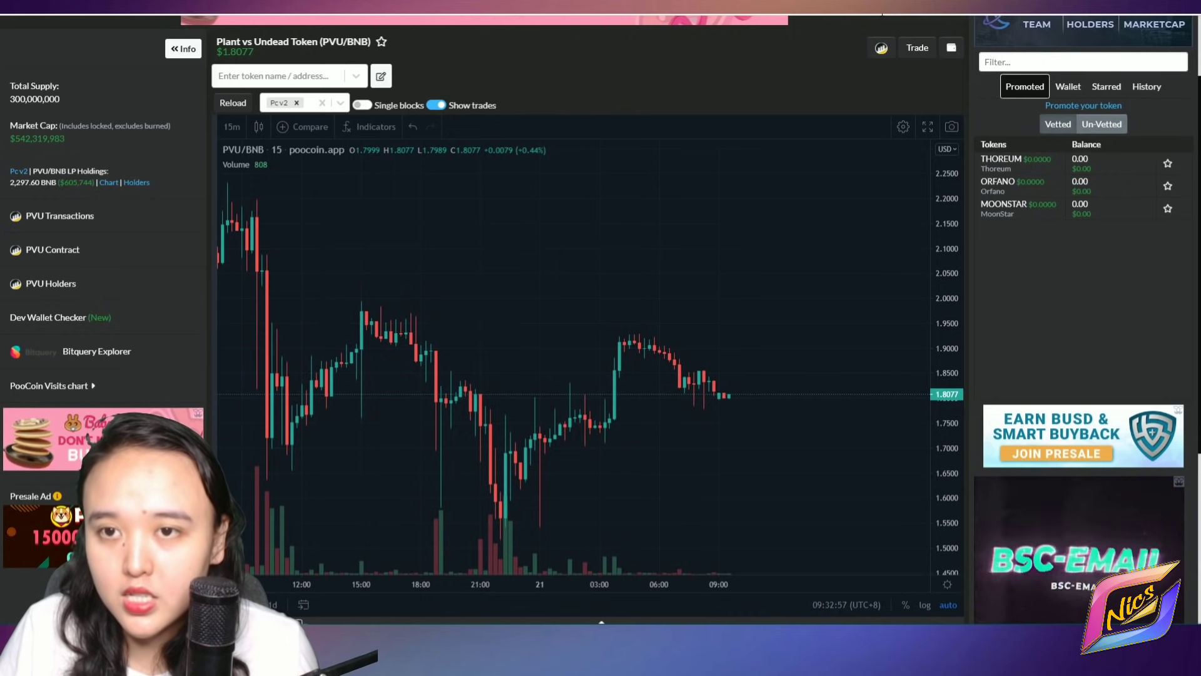
key("alt+Tab")
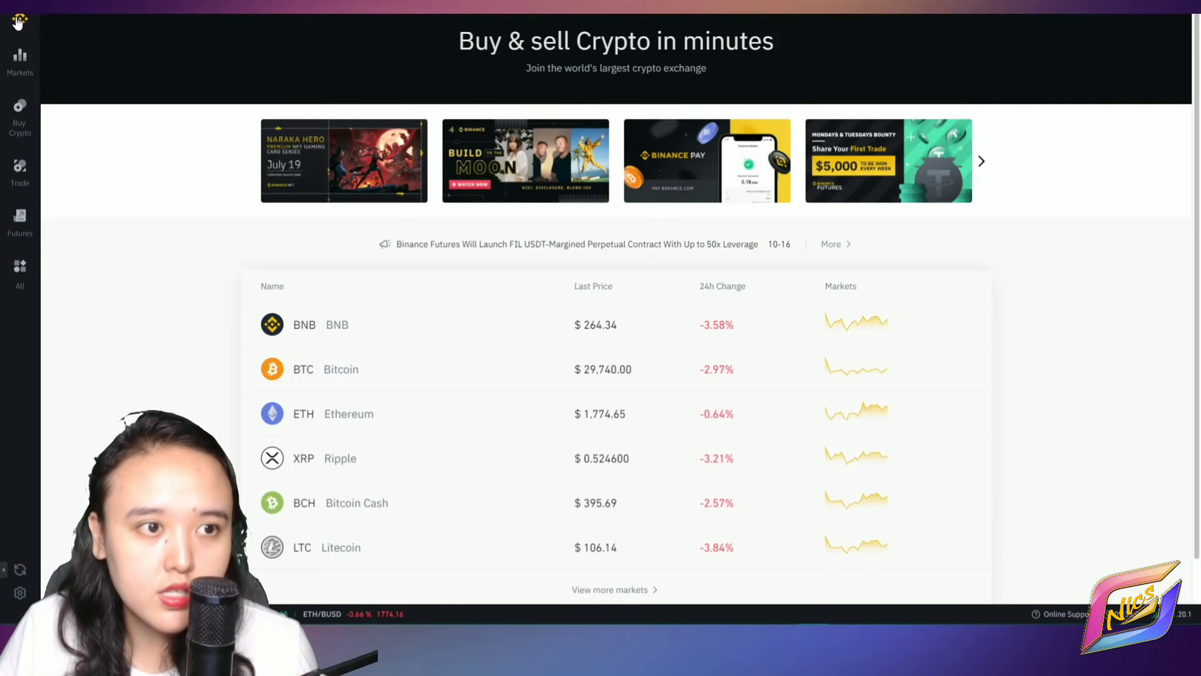
mouse_move(911, 7)
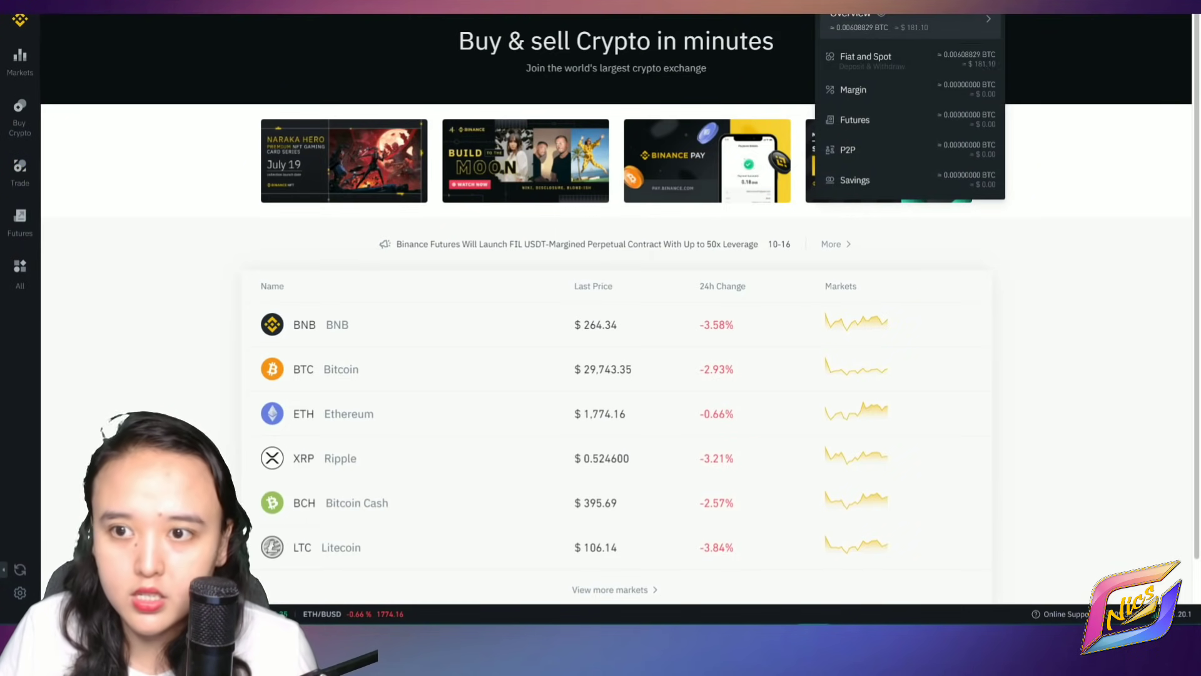
left_click(915, 40)
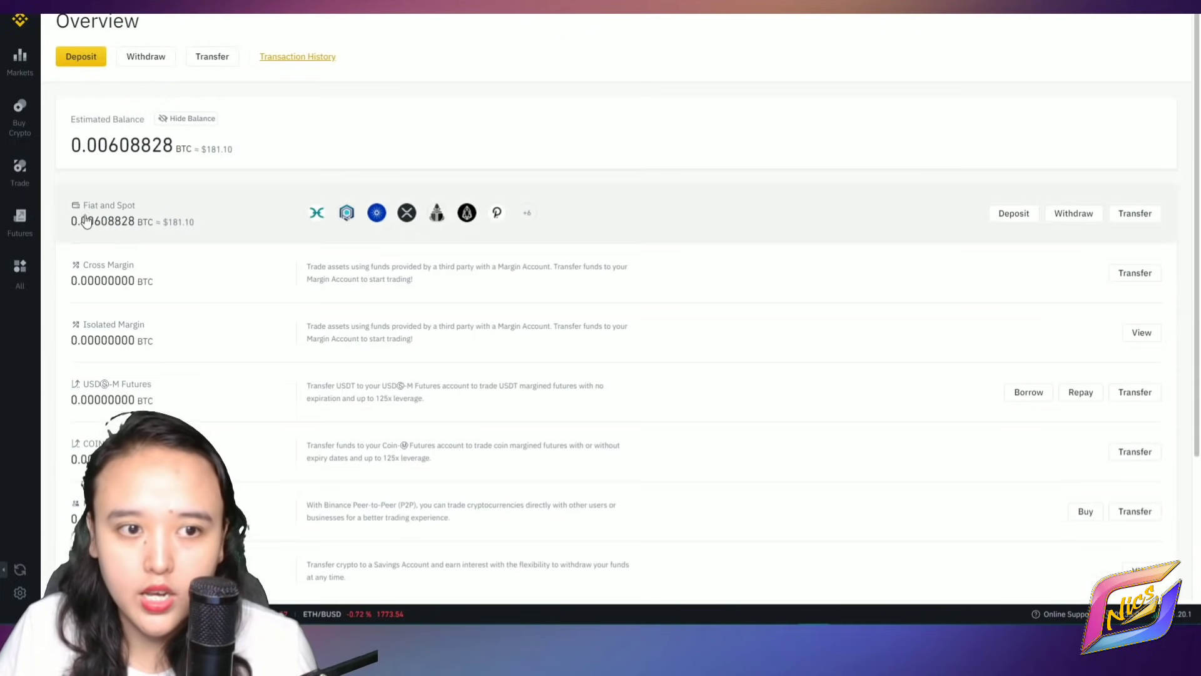
left_click(150, 193)
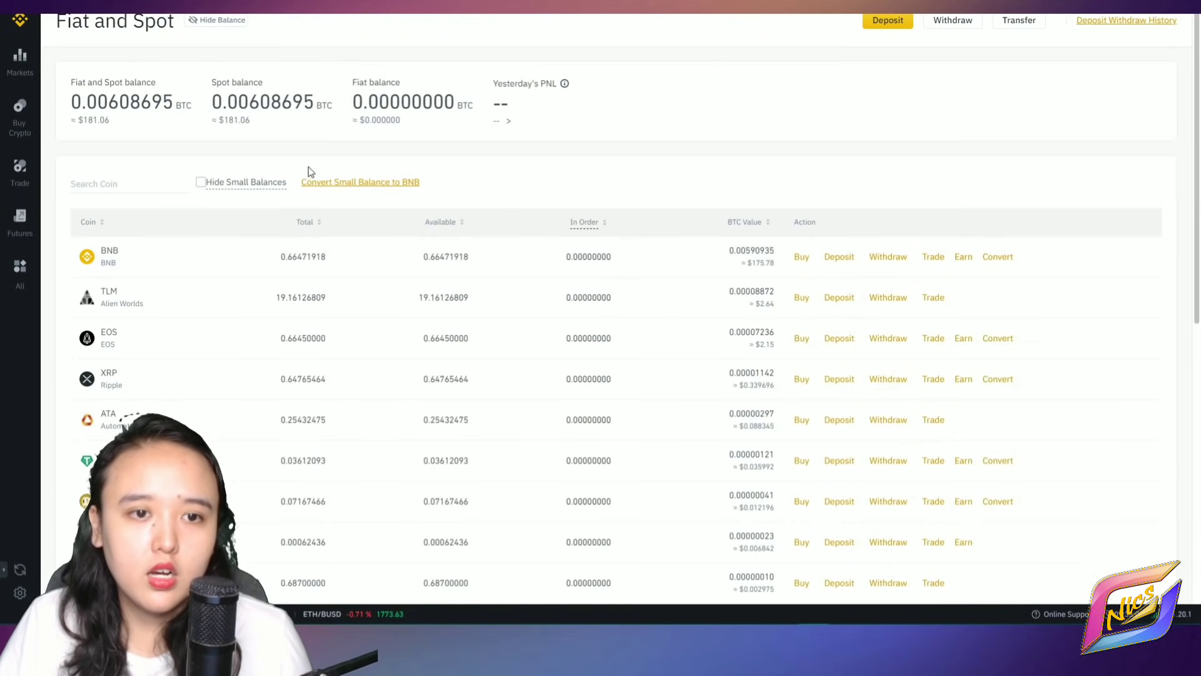
left_click(879, 266)
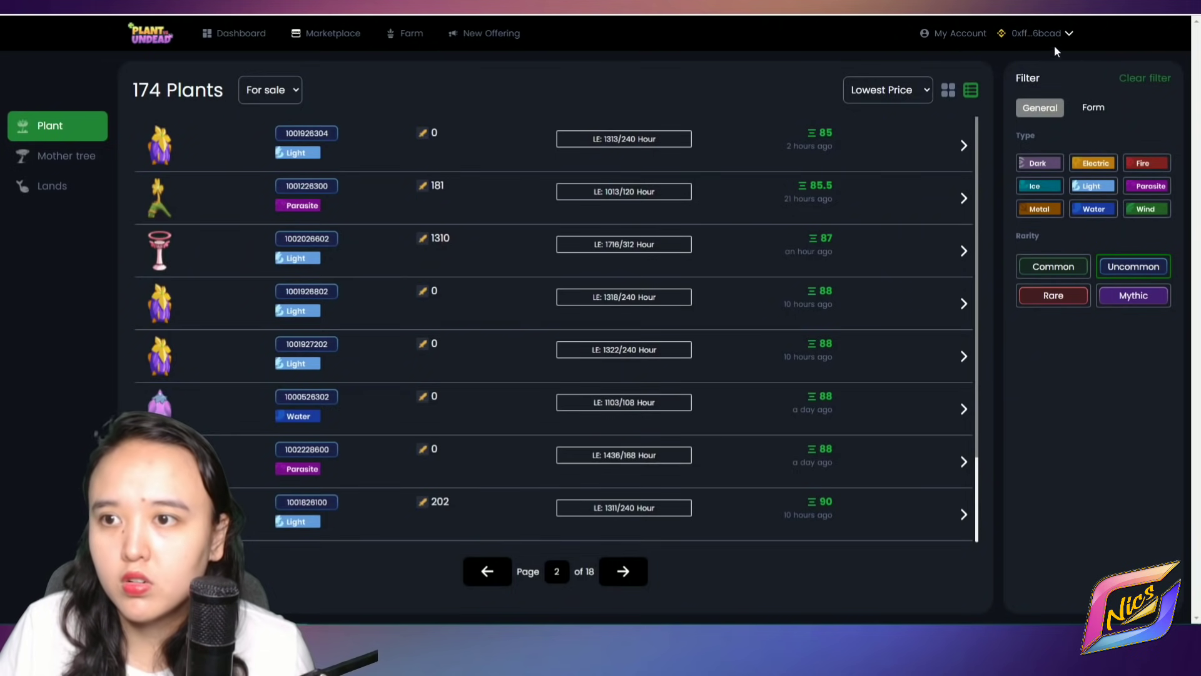
- Switch to the Plant vs Undead marketplace and copy the connected wallet's address from its account details
left_click(1070, 35)
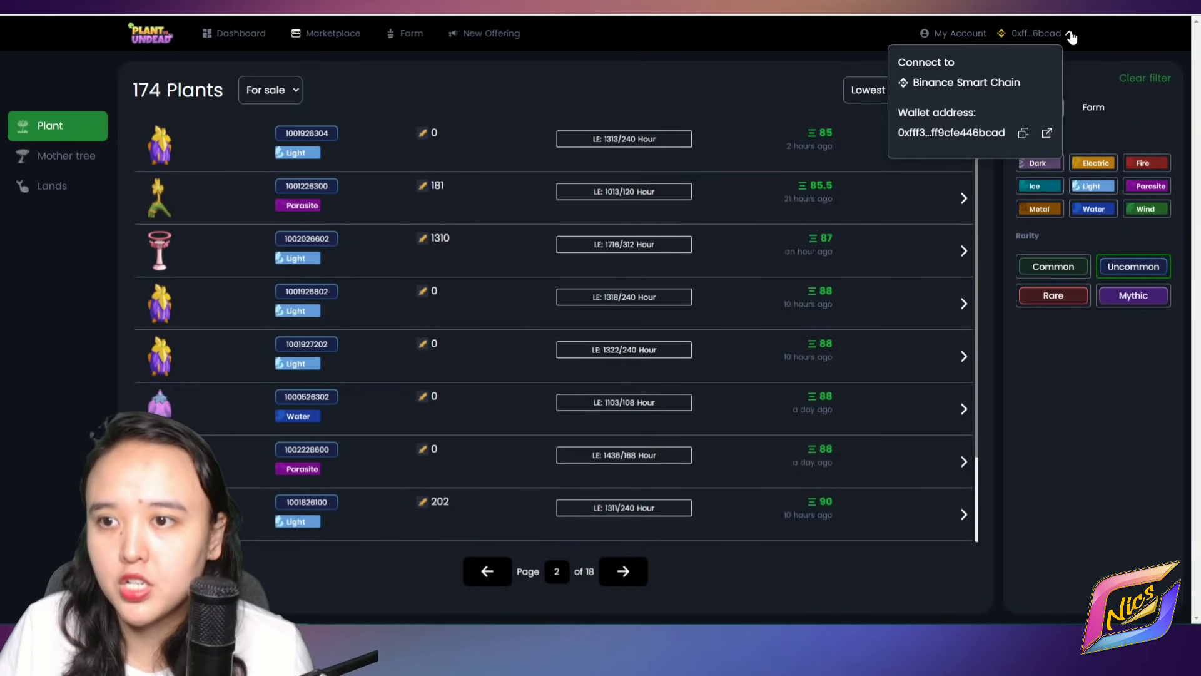
left_click(1071, 35)
left_click(1069, 35)
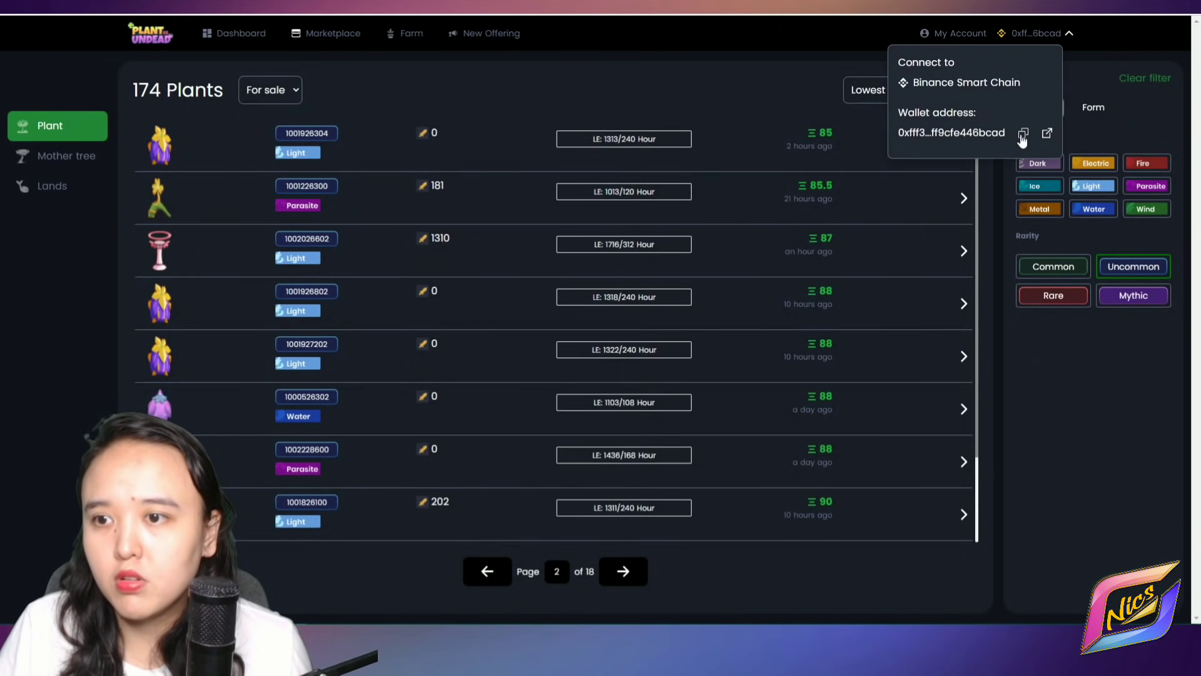
left_click(1024, 132)
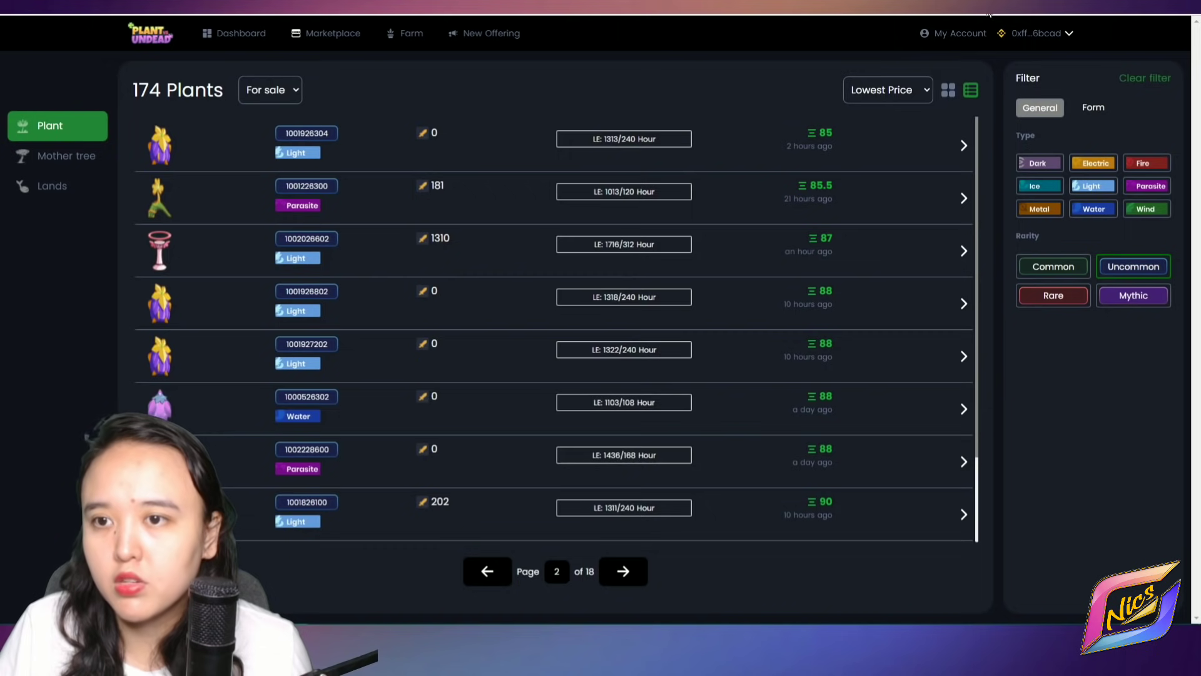
- Submit a BNB withdrawal in Binance to the copied wallet address over BEP20 (BSC), using the maximum amount of 0.66471918 BNB
left_click(989, 13)
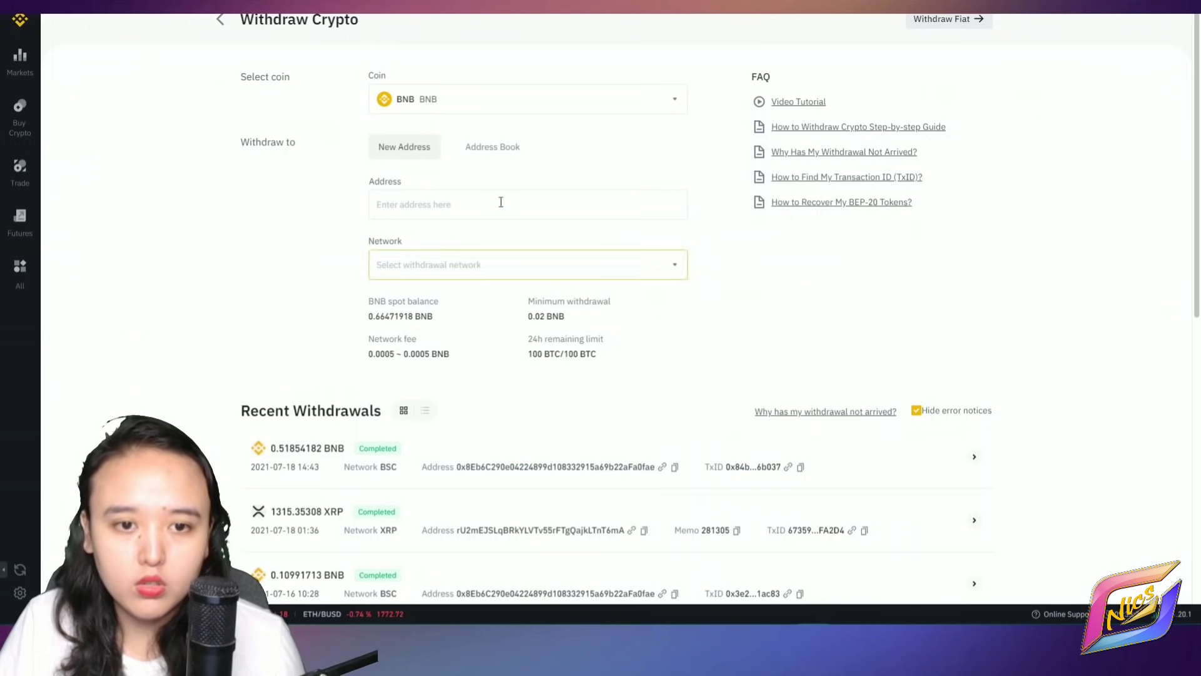
left_click(453, 196)
key("ctrl+v")
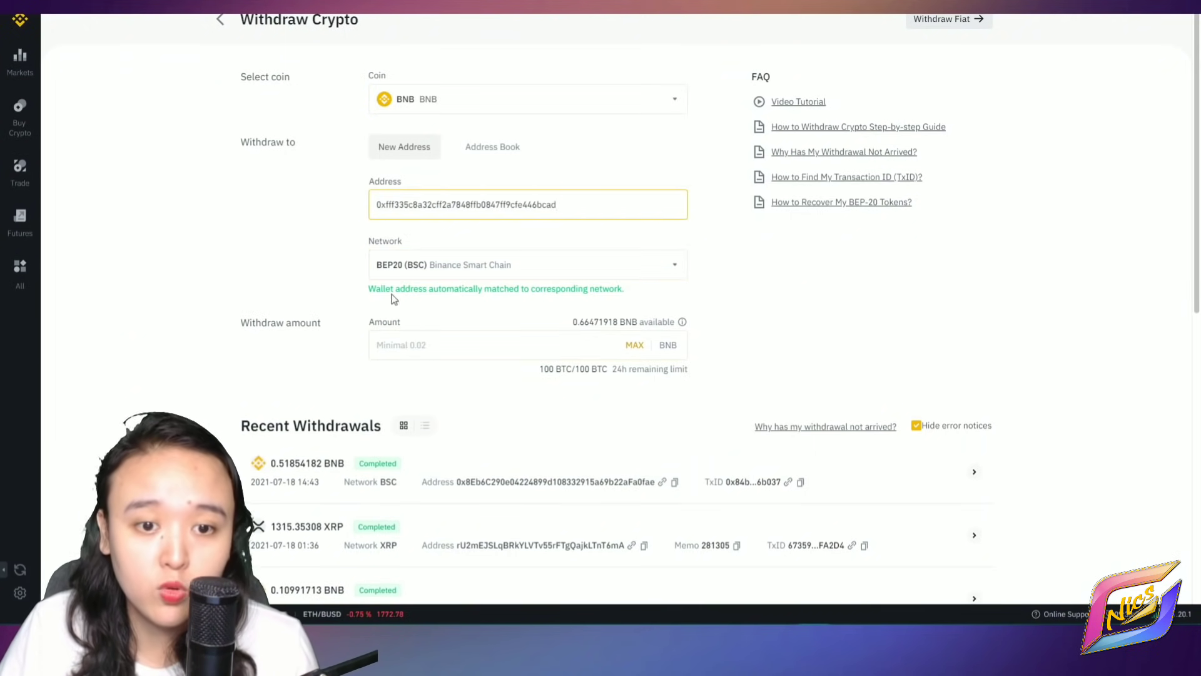
left_click(635, 351)
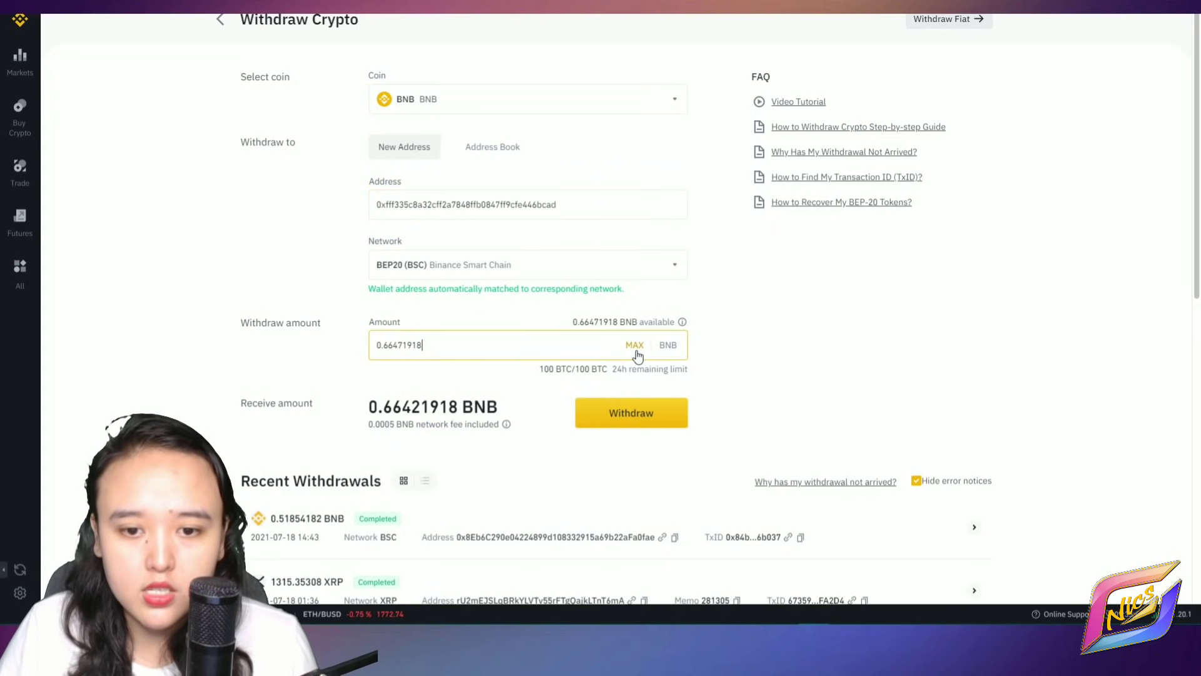
left_click(635, 413)
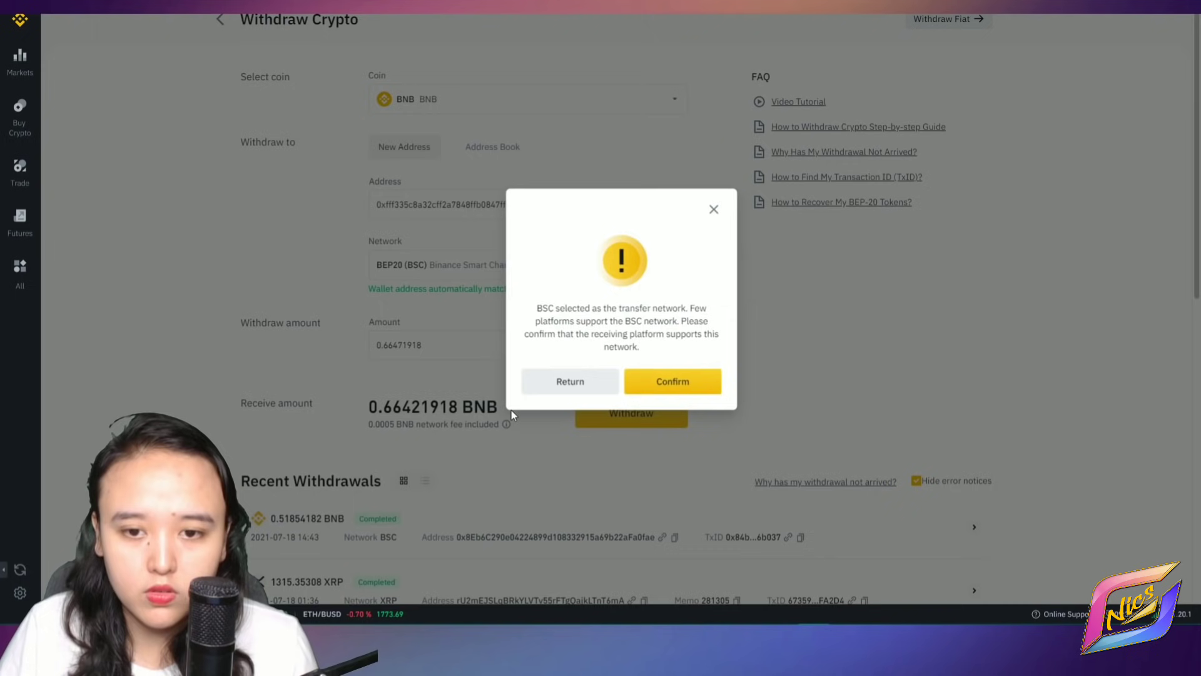
left_click(661, 381)
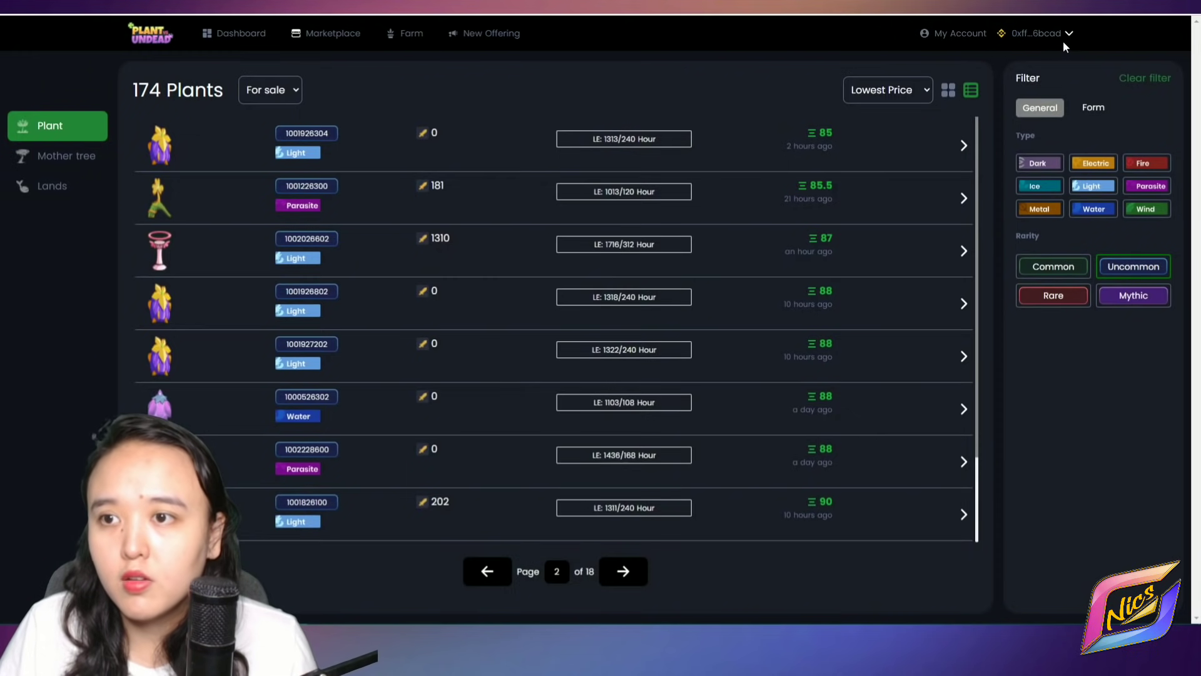
- Check the wallet's connected network on the Plant vs Undead site and its BNB balance in MetaMask
left_click(1066, 37)
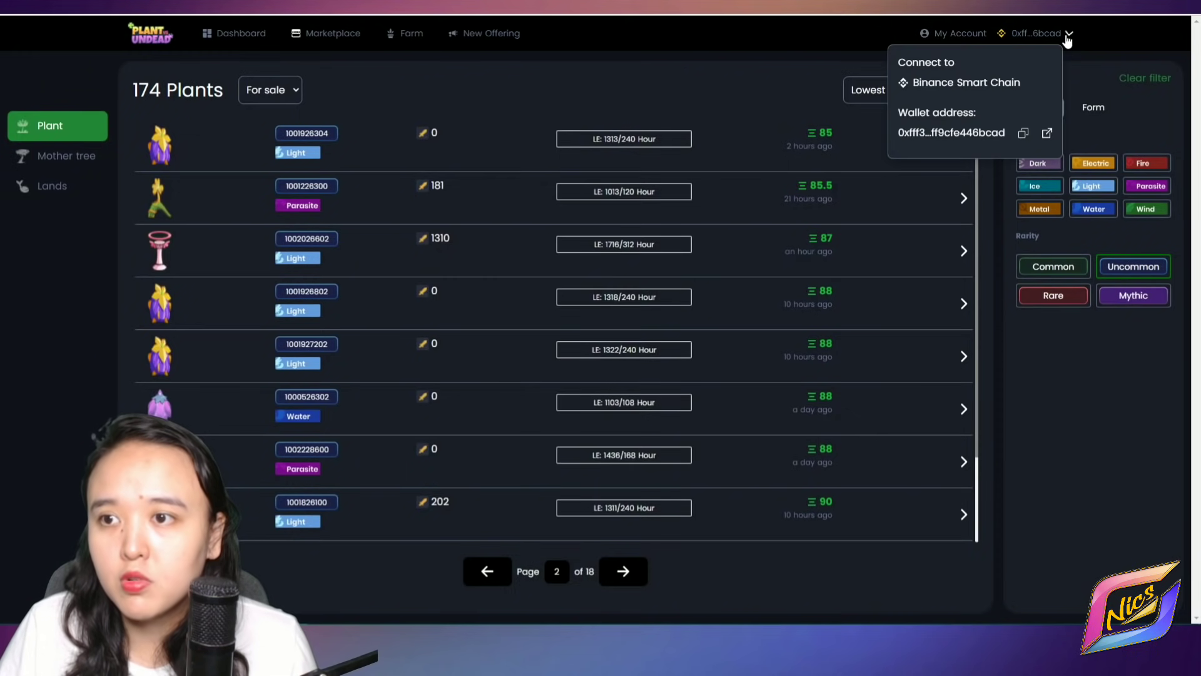
left_click(1011, 29)
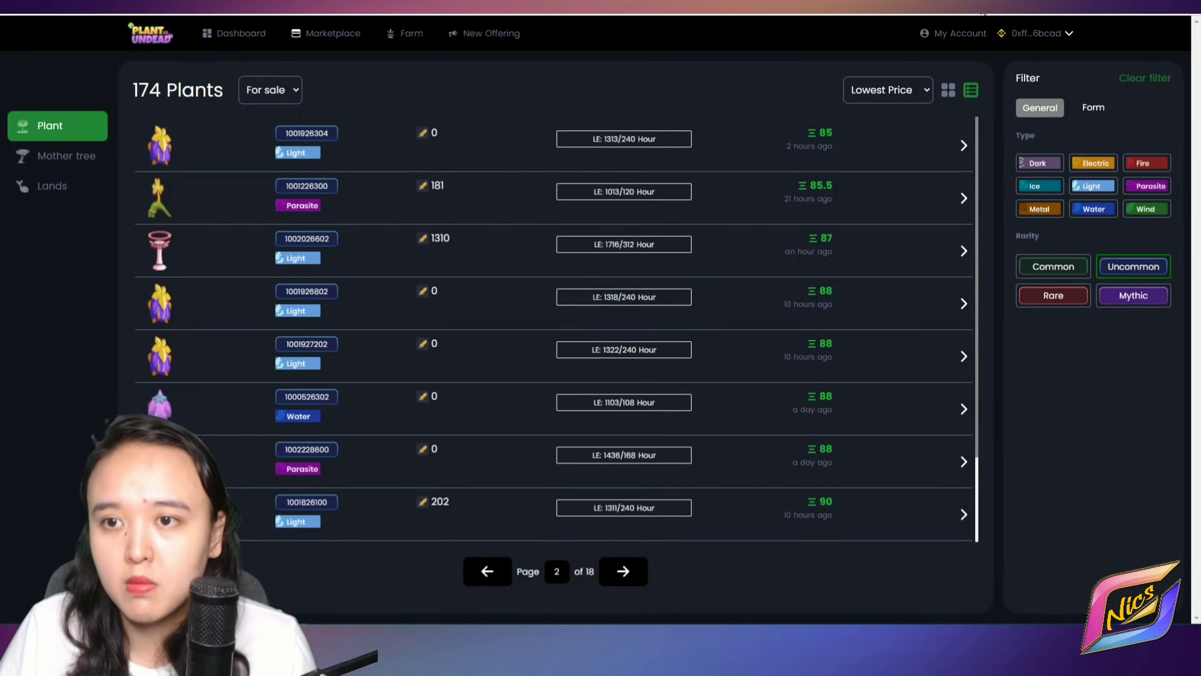
left_click(983, 13)
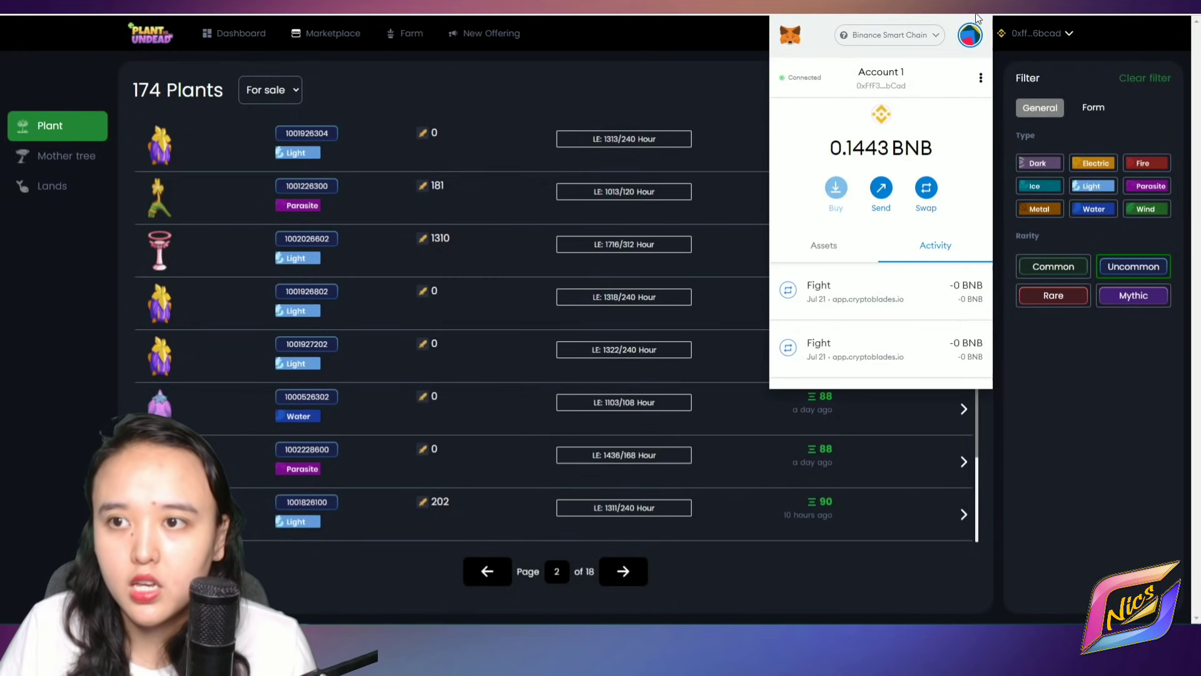
left_click(1003, 15)
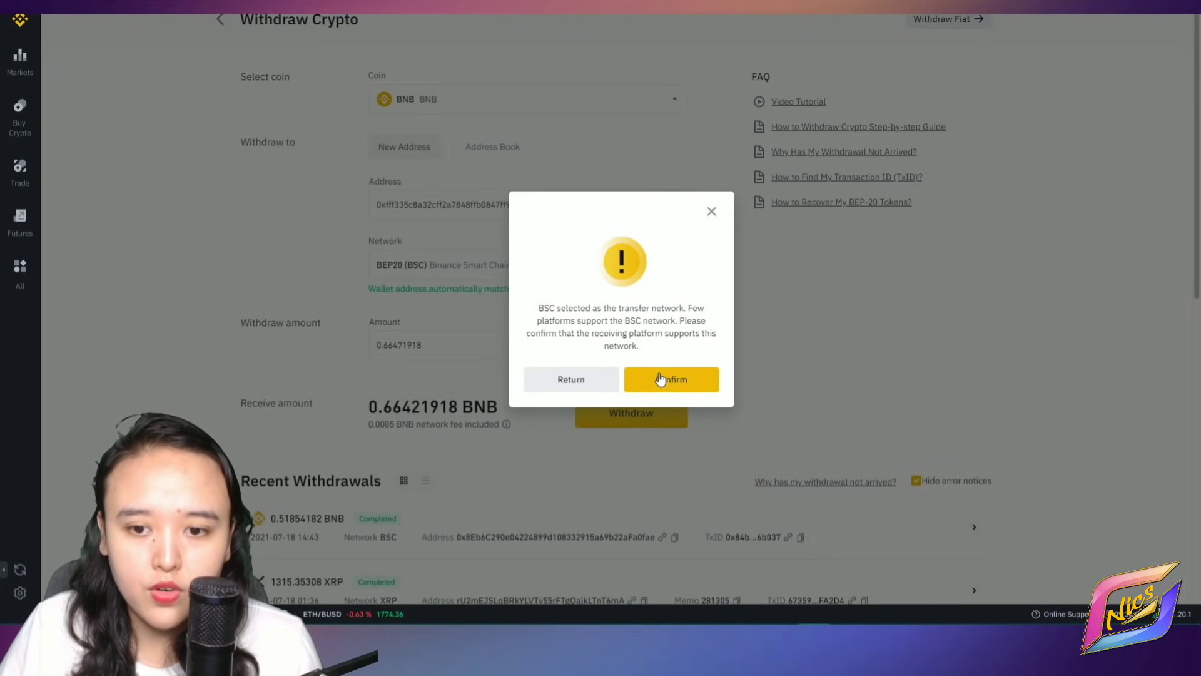
- Confirm BSC as the transfer network for the BNB withdrawal in Binance
left_click(660, 379)
left_click(616, 378)
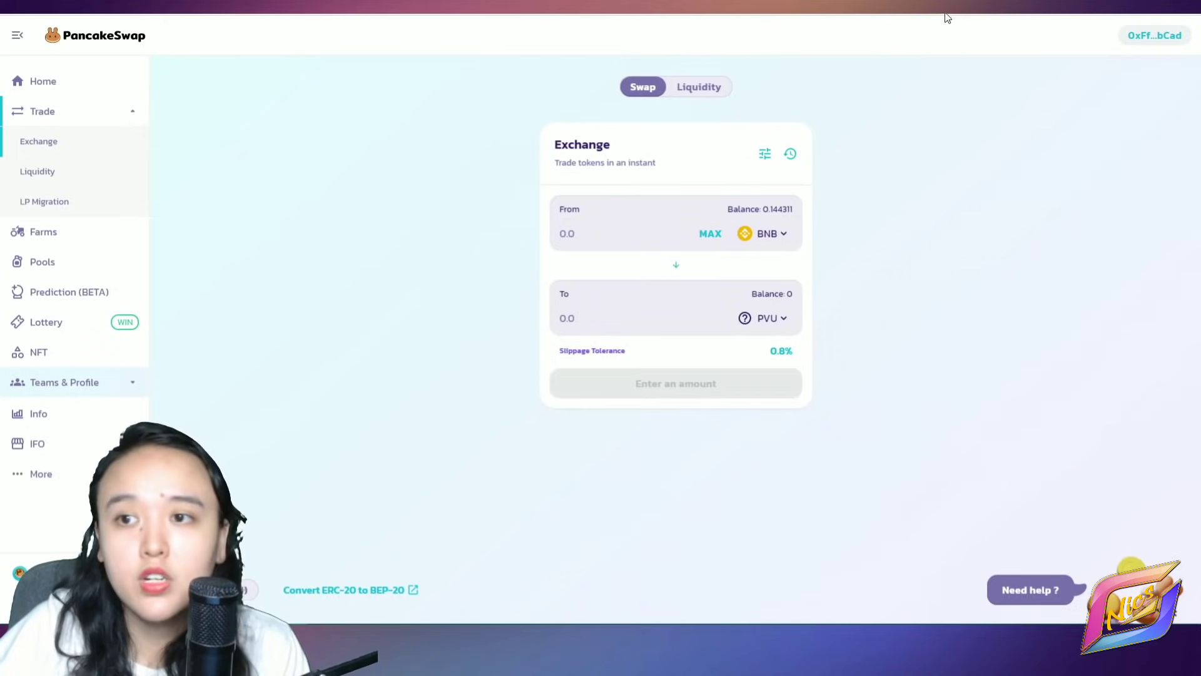
- Check the BNB balance in MetaMask and open the PancakeSwap PVU exchange through the Plant vs Undead site's link
left_click(982, 13)
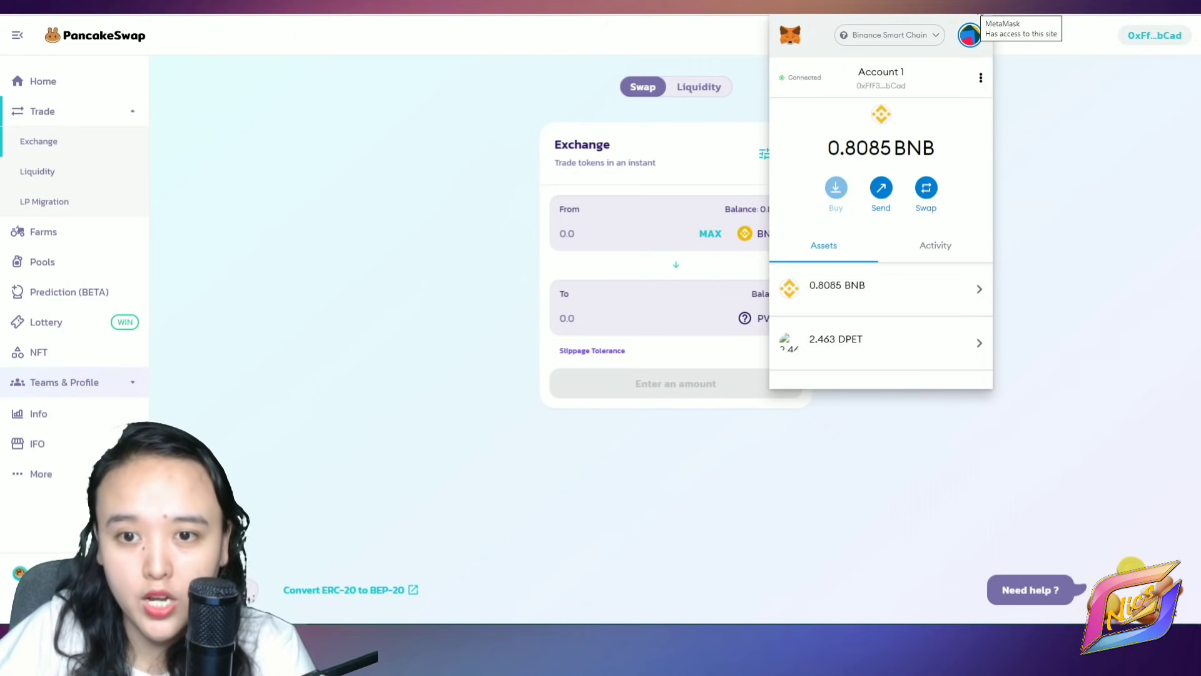
left_click(980, 14)
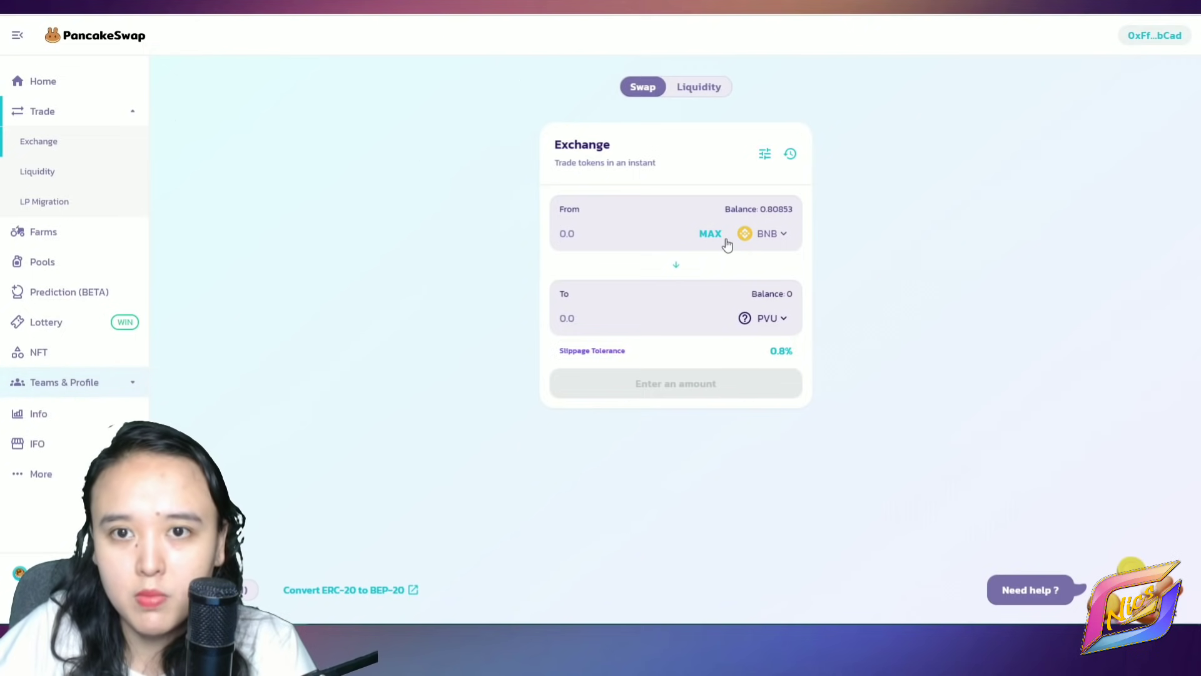
left_click(494, 16)
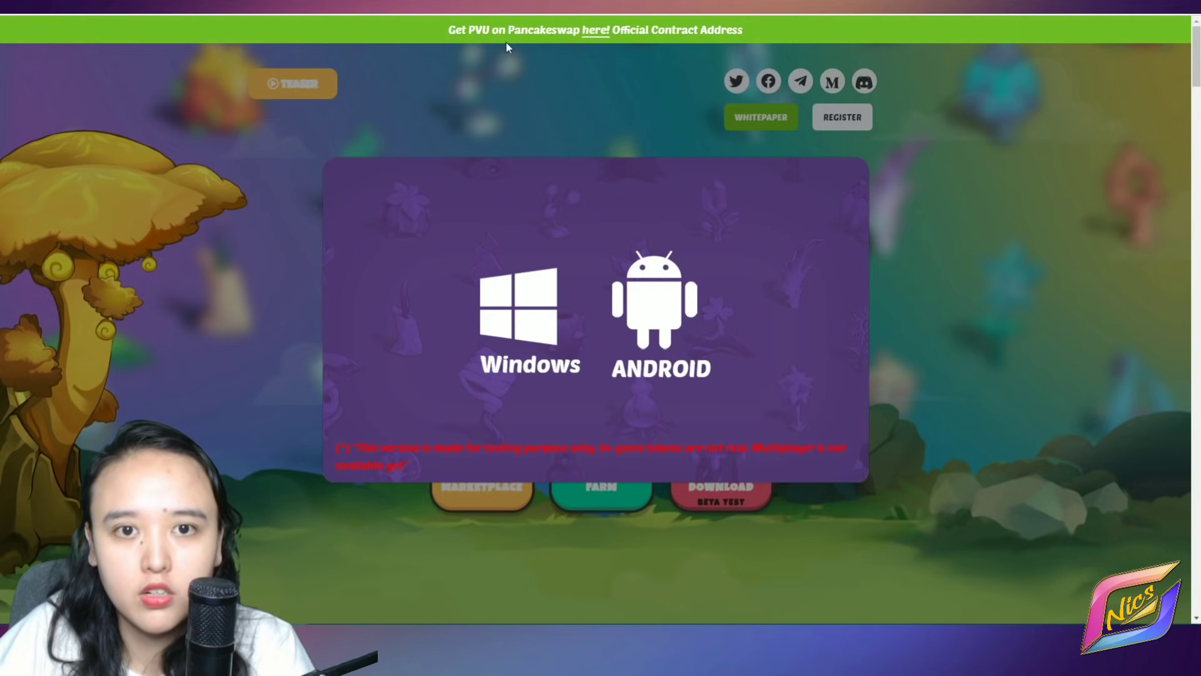
left_click(592, 33)
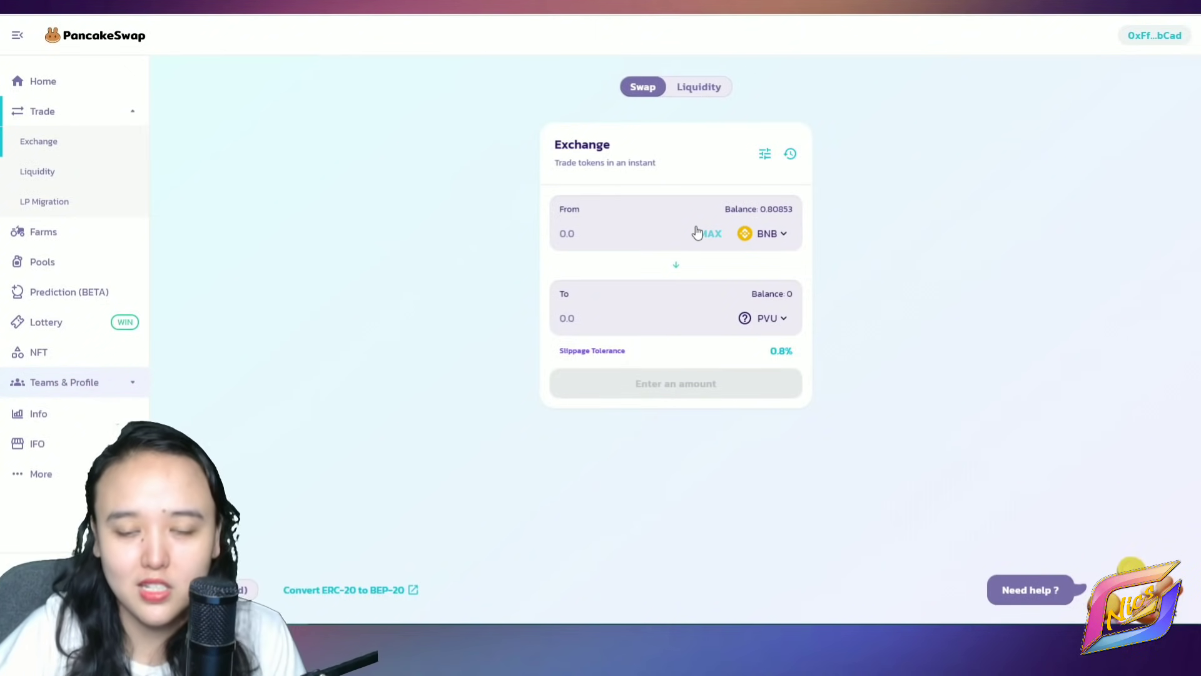
- Set the amount to swap from BNB to PVU to 0.66 BNB
left_click(610, 238)
type("0.")
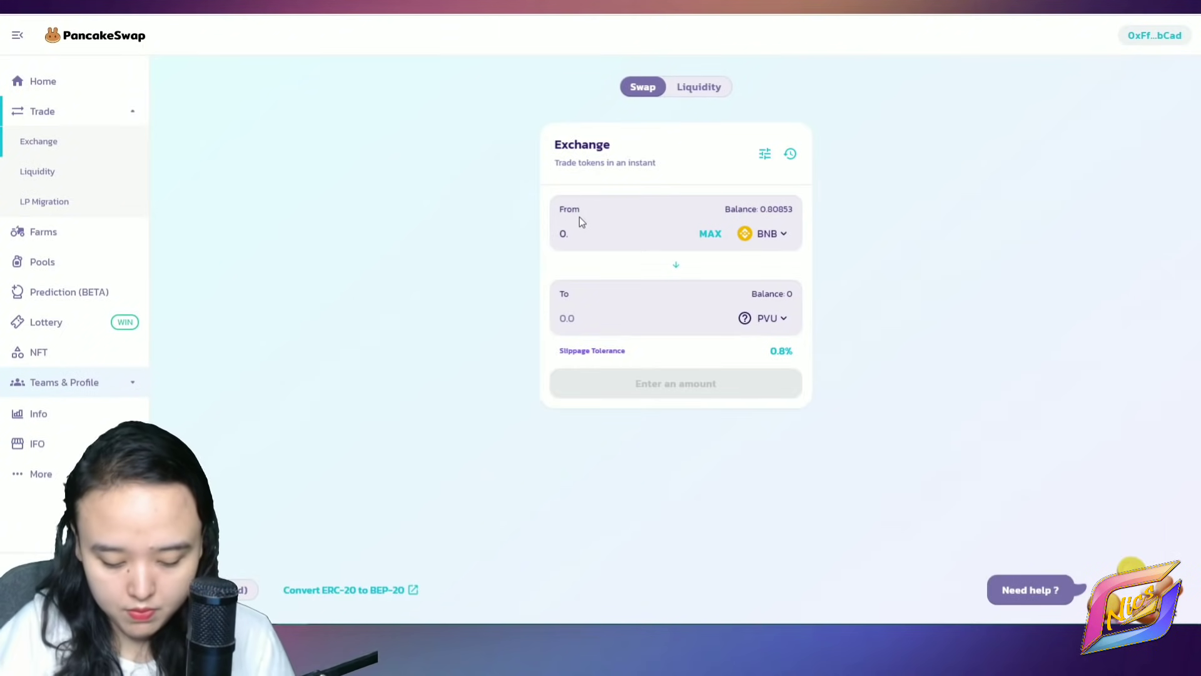
type("65")
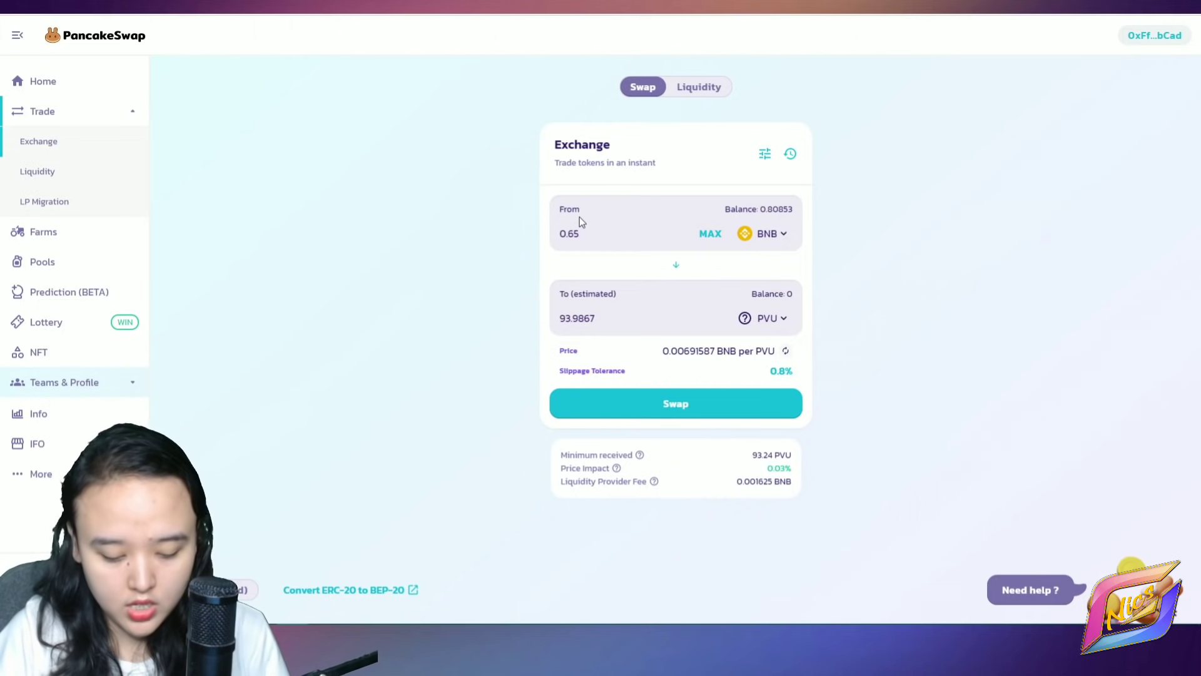
key("BackSpace")
type("6")
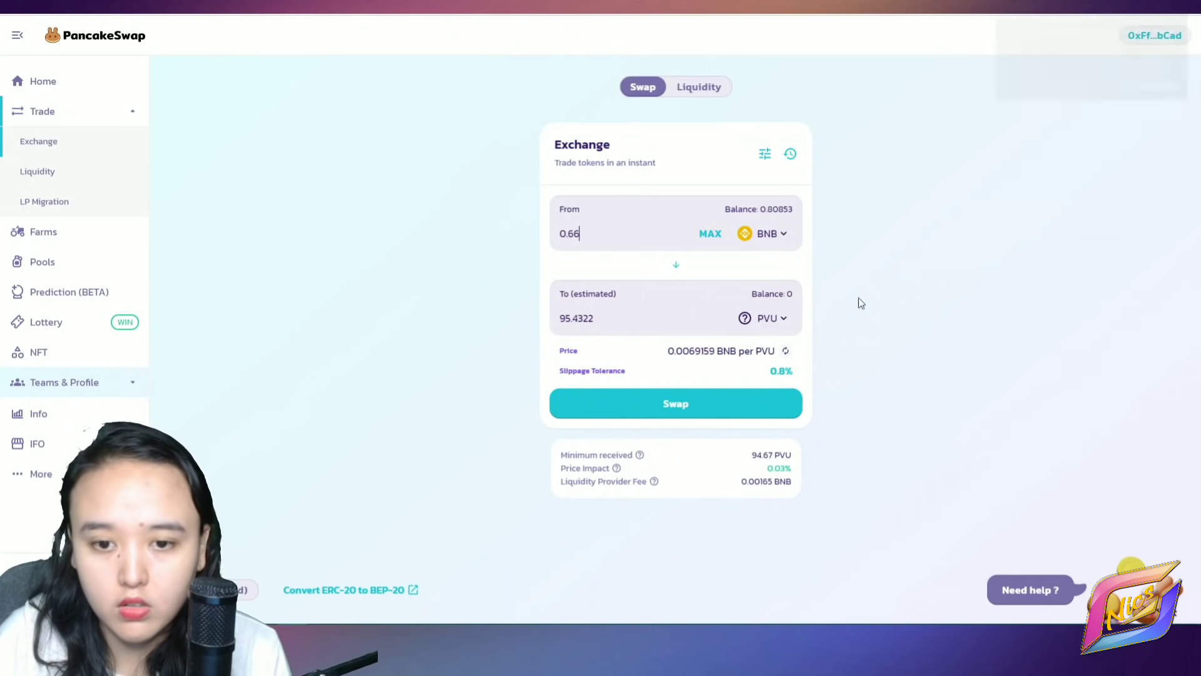
- Submit the BNB to PVU swap and approve the transaction in MetaMask
left_click(659, 416)
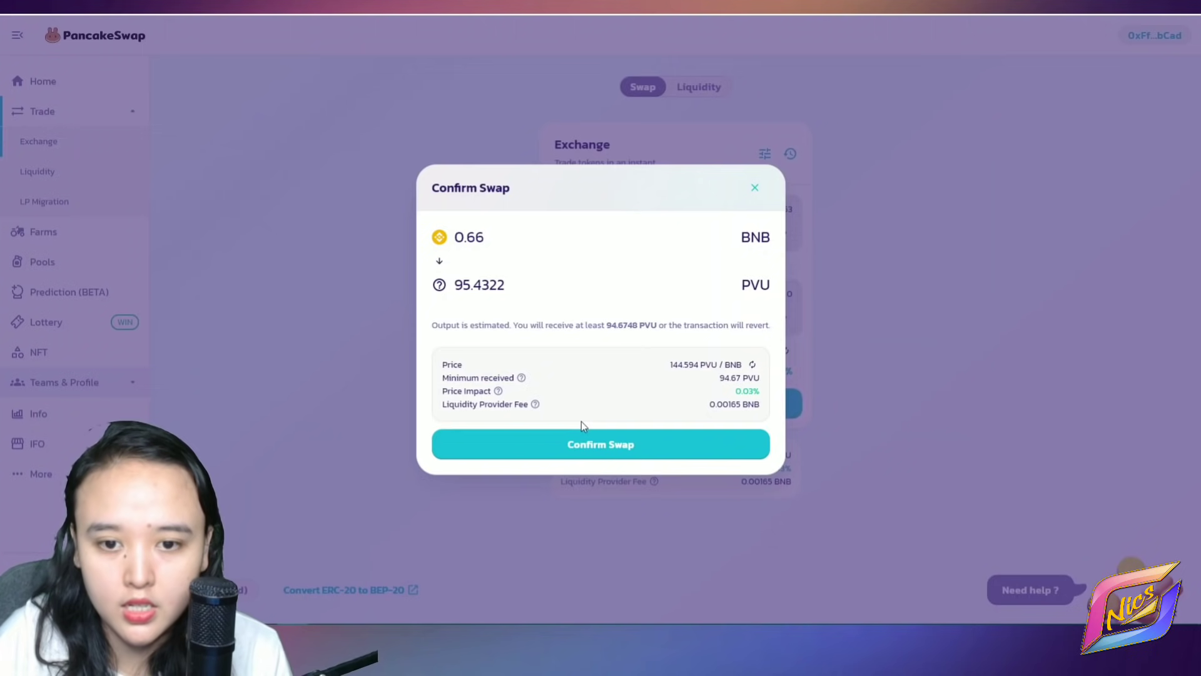
left_click(598, 452)
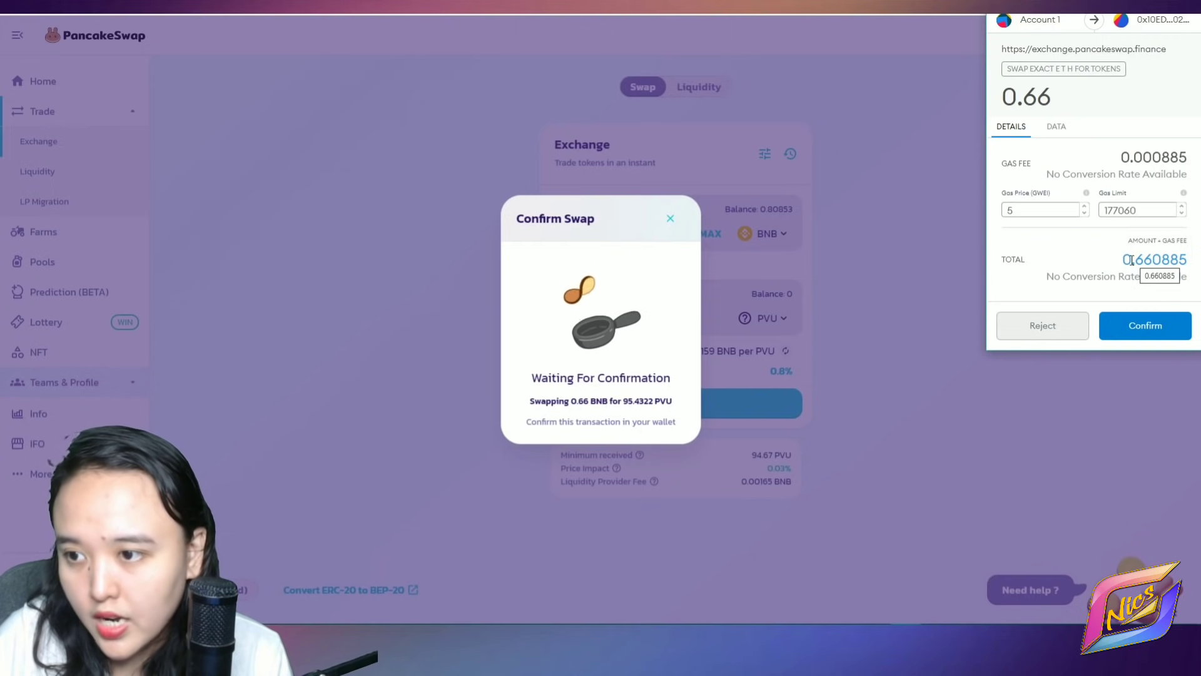
left_click(1145, 325)
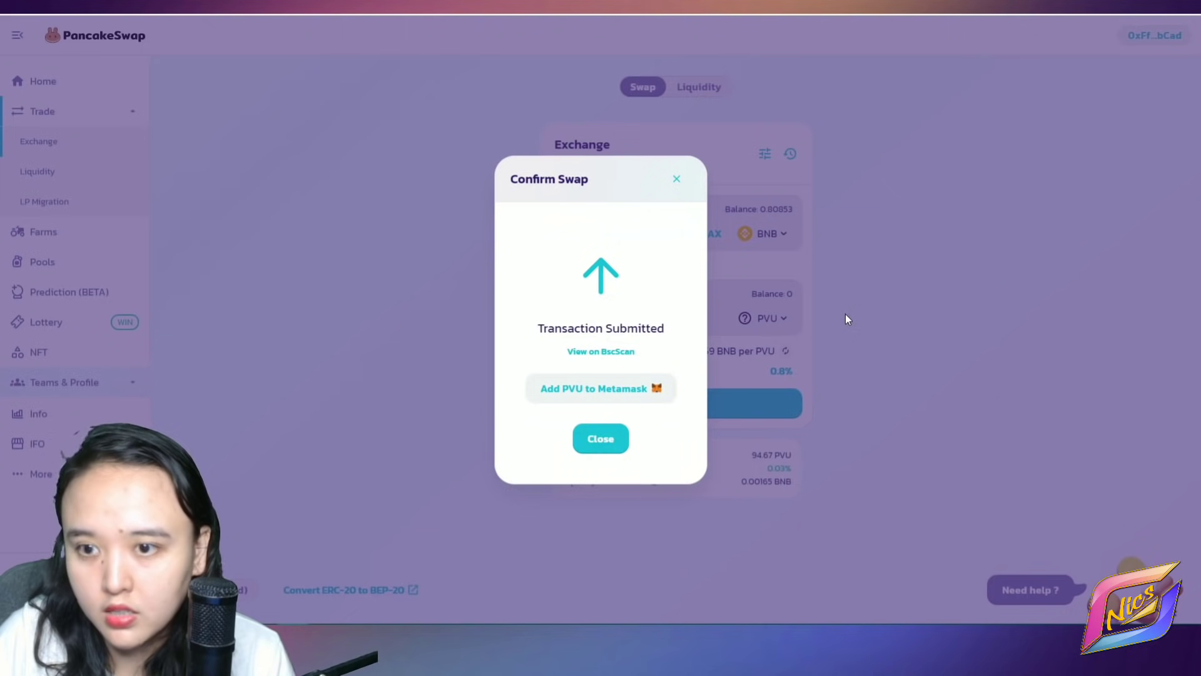
- View the submitted swap on BscScan and check the PVU balance in the Plant vs Undead account inventory
left_click(601, 354)
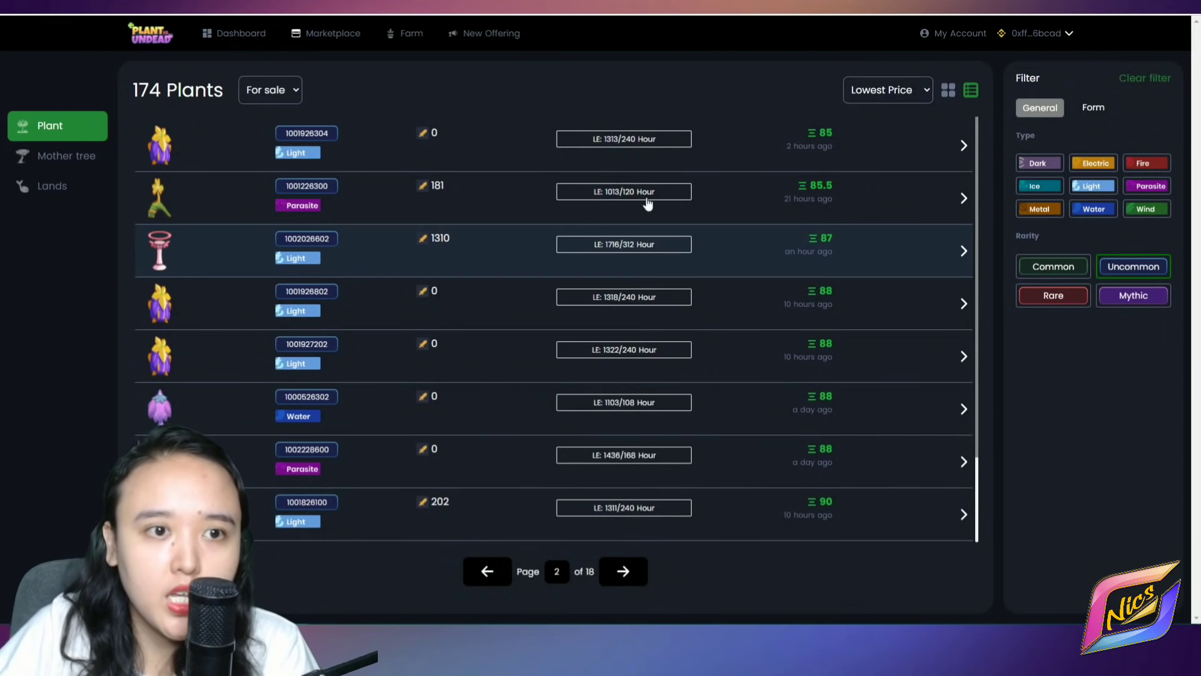
left_click(939, 38)
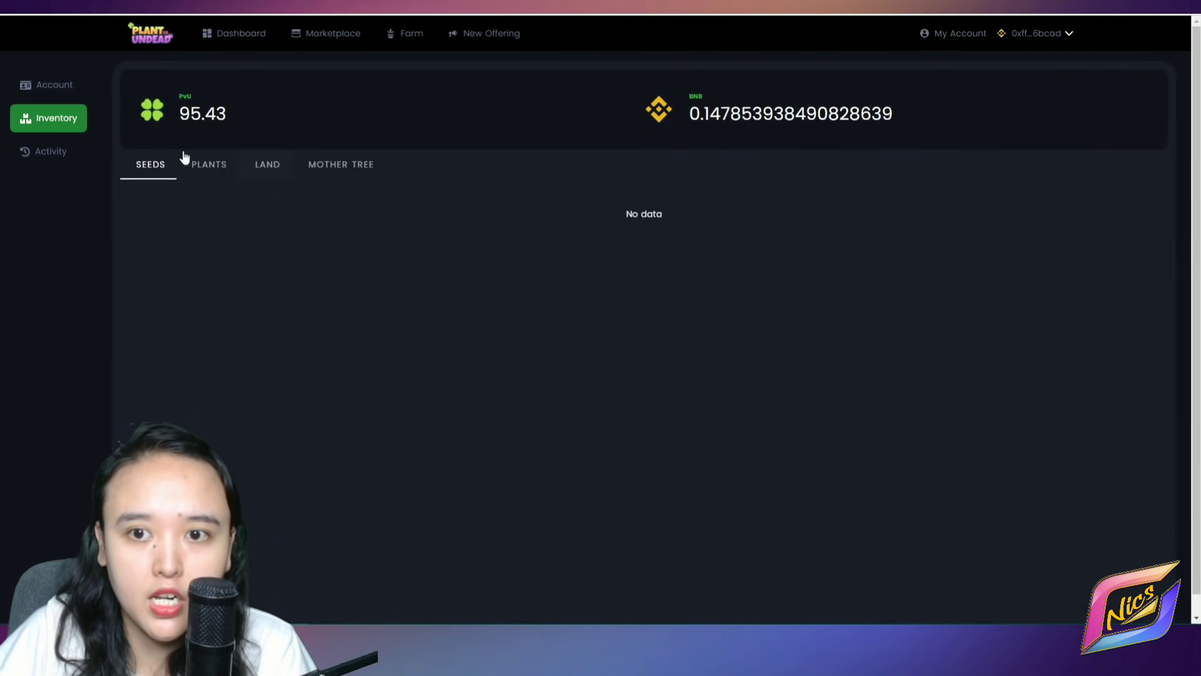
- Filter the Plant vs Undead marketplace to Uncommon plants and show the results as a list
left_click(321, 38)
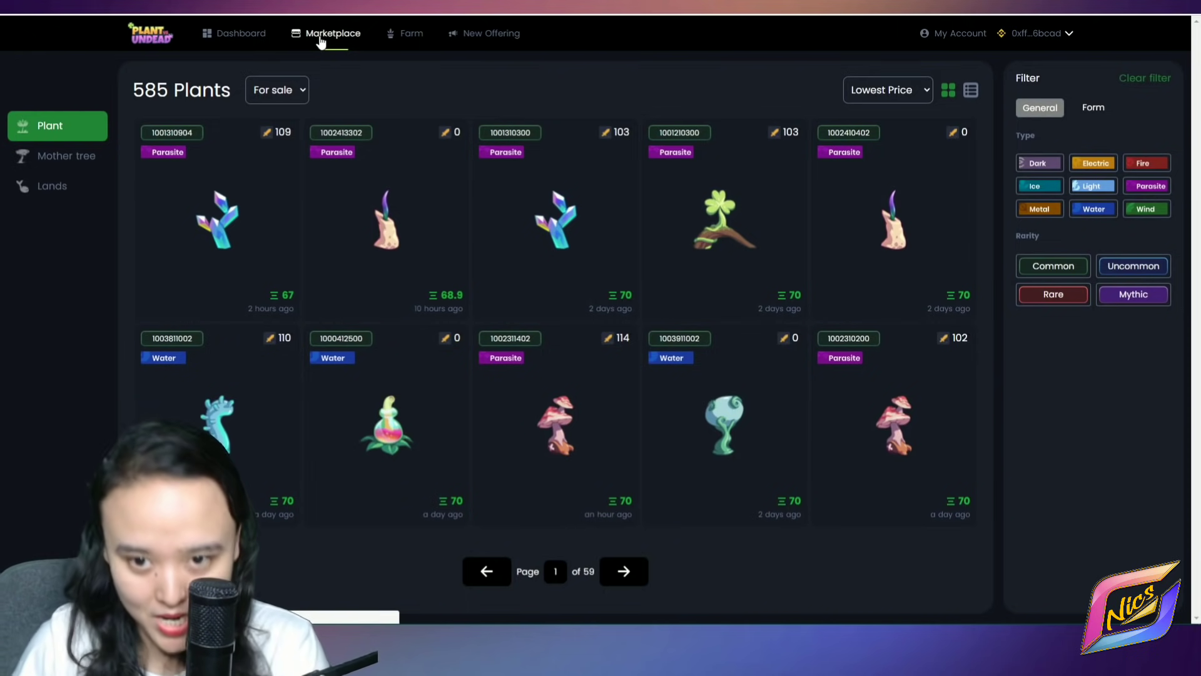
left_click(1139, 274)
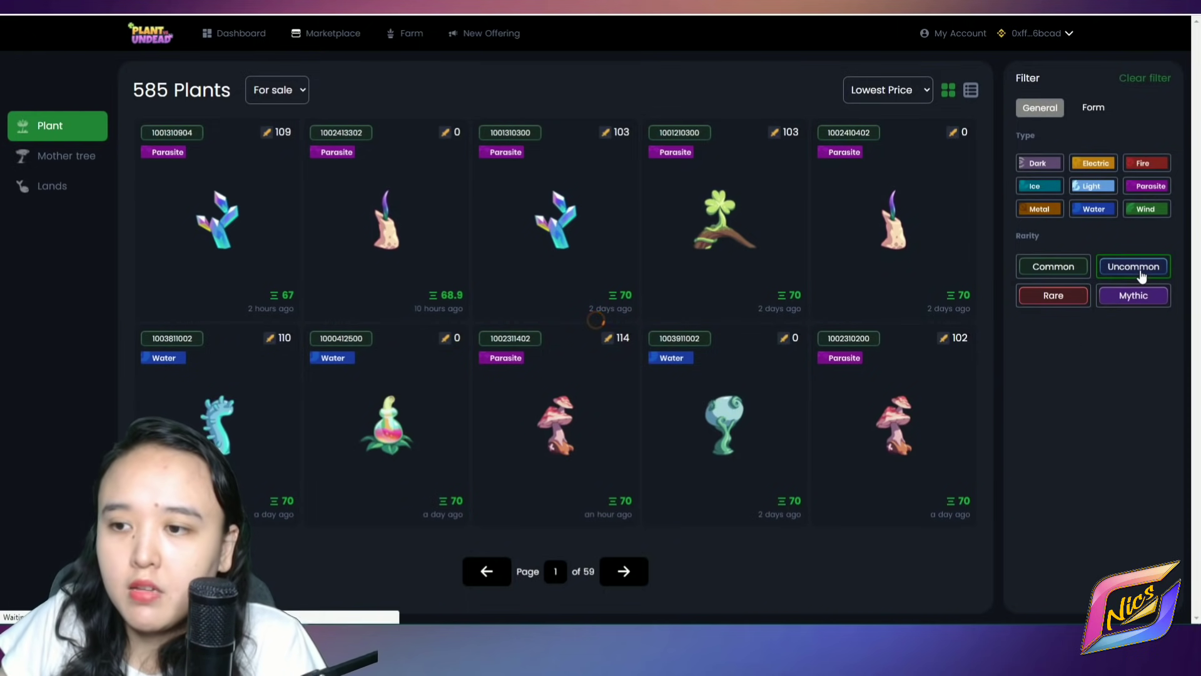
left_click(969, 91)
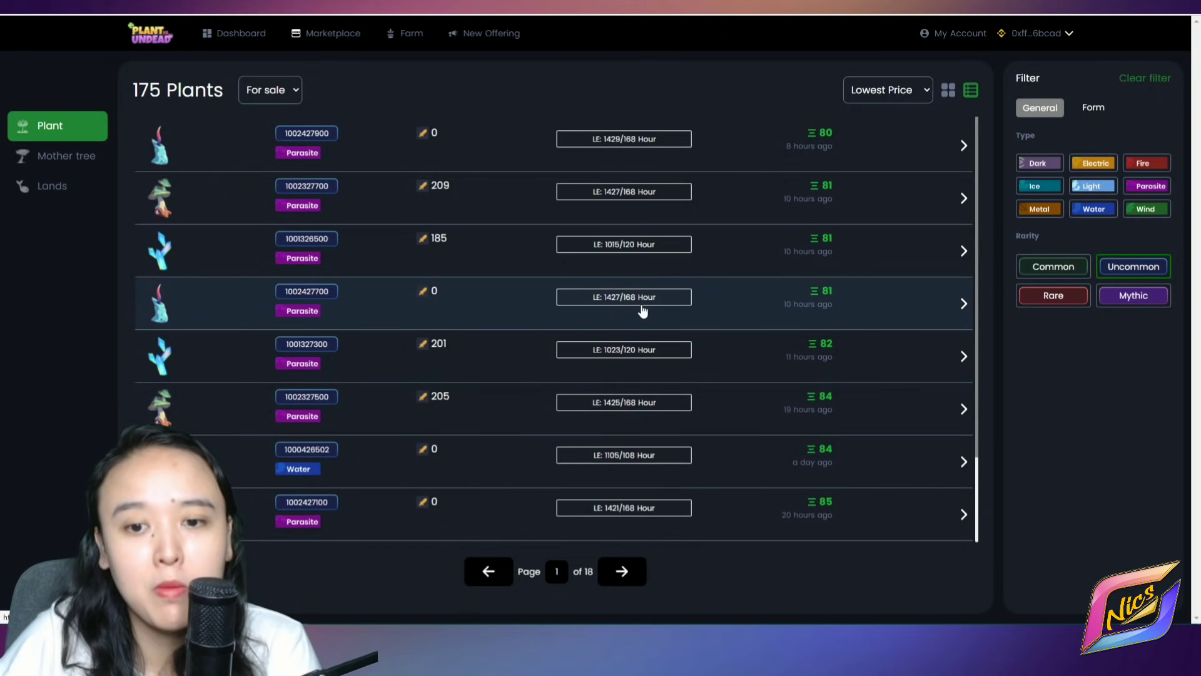
- Examine the prices, types and LE rates of Uncommon plants across the first four result pages
left_click(622, 570)
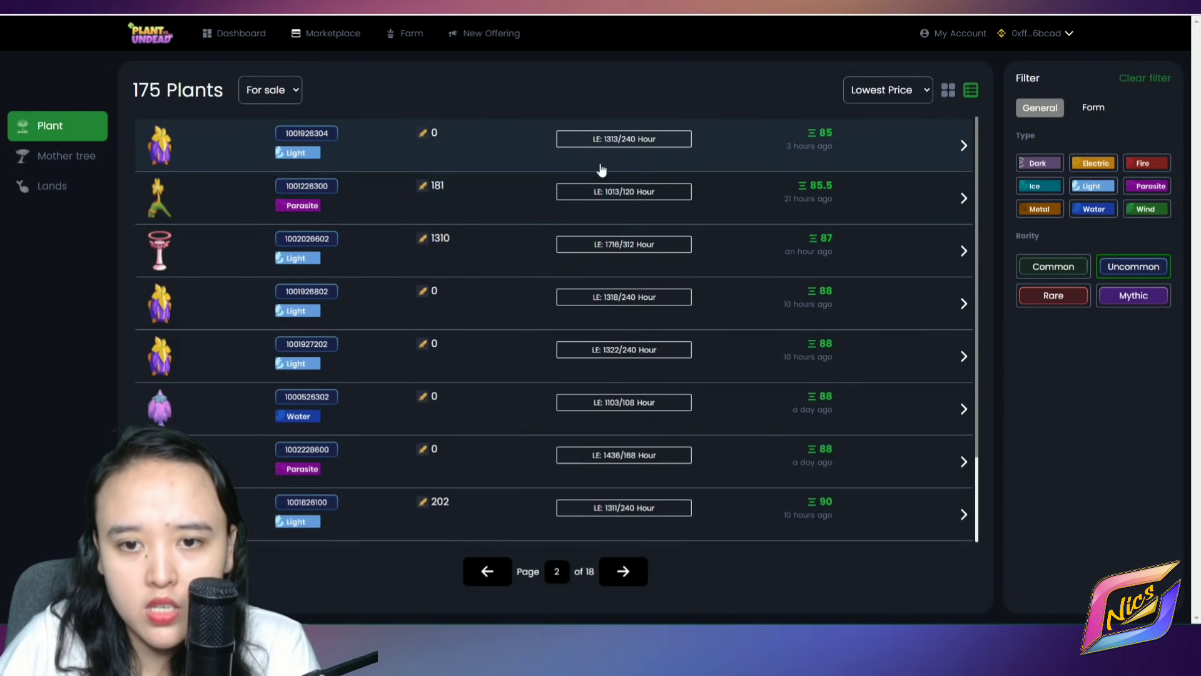
left_click(632, 571)
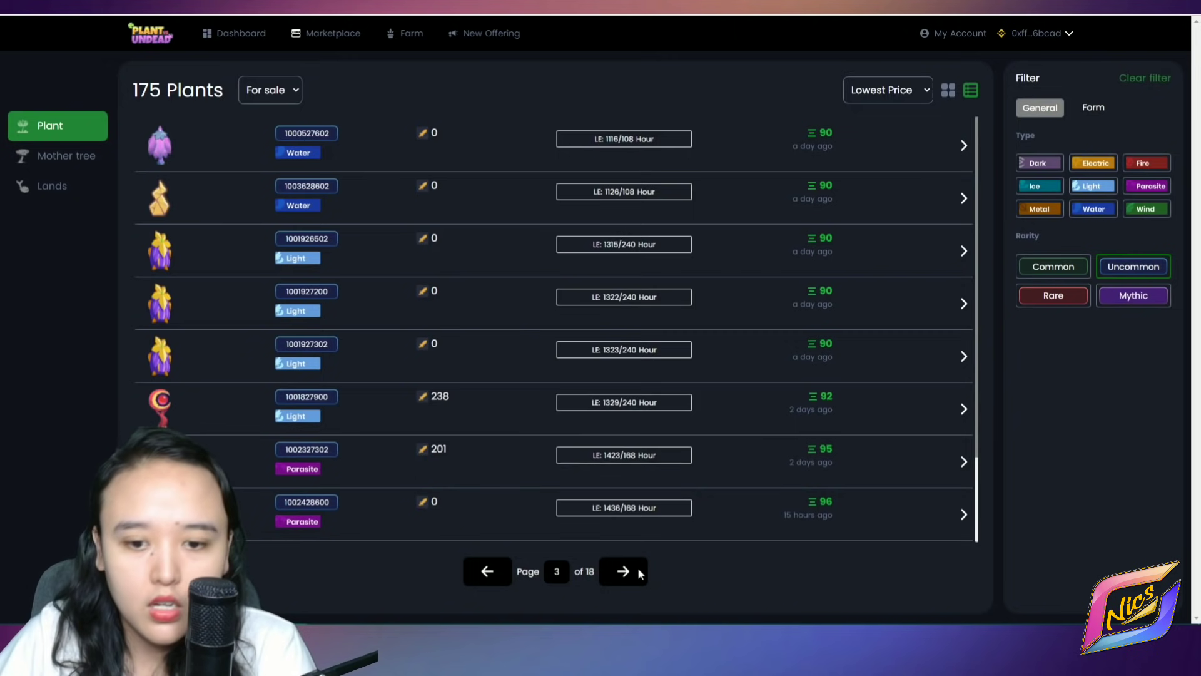
left_click(625, 572)
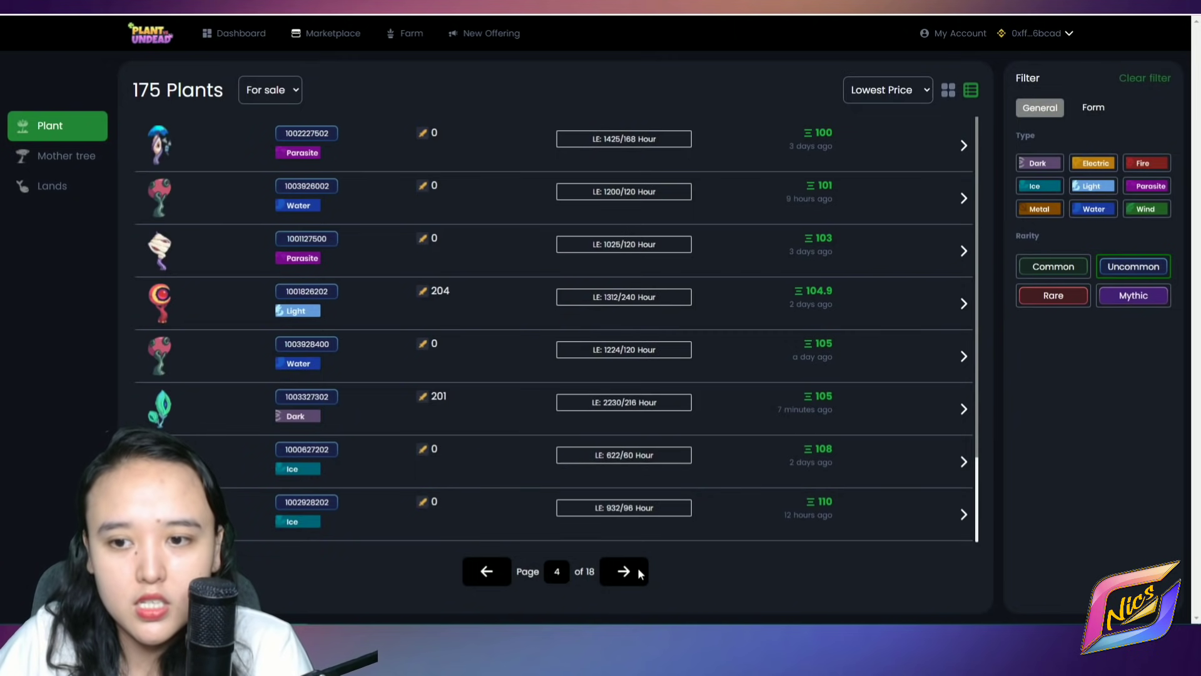
left_click(474, 576)
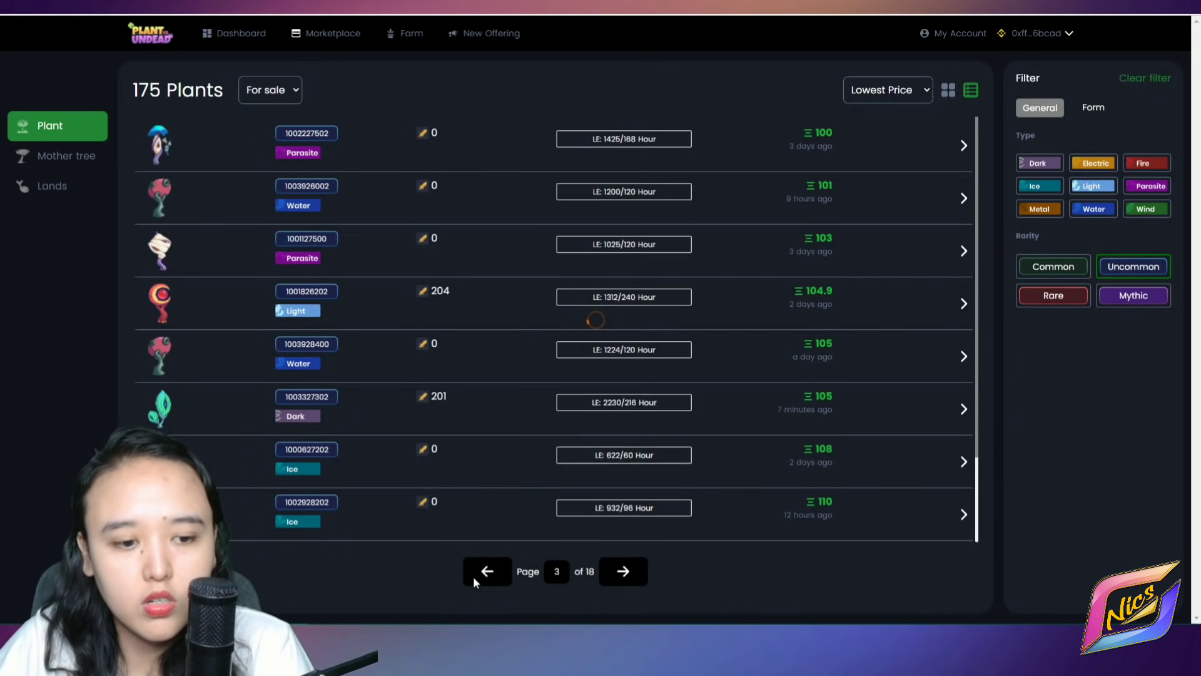
left_click(474, 576)
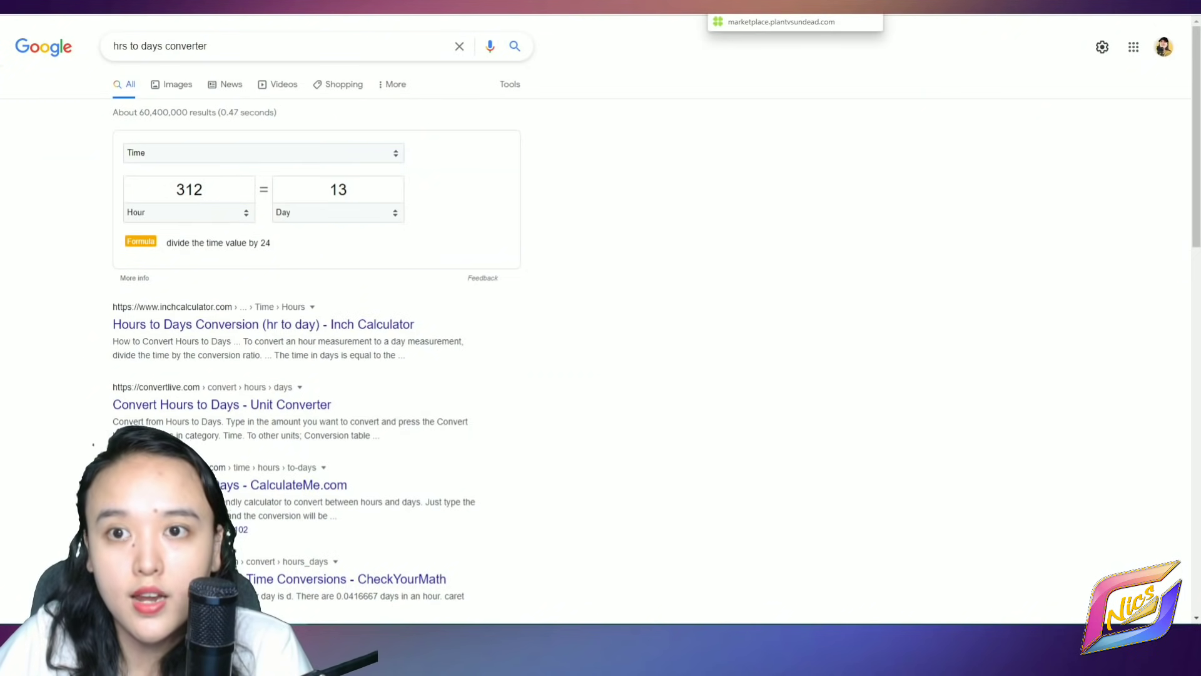
left_click(782, 7)
scroll(451, 408, "down", 2)
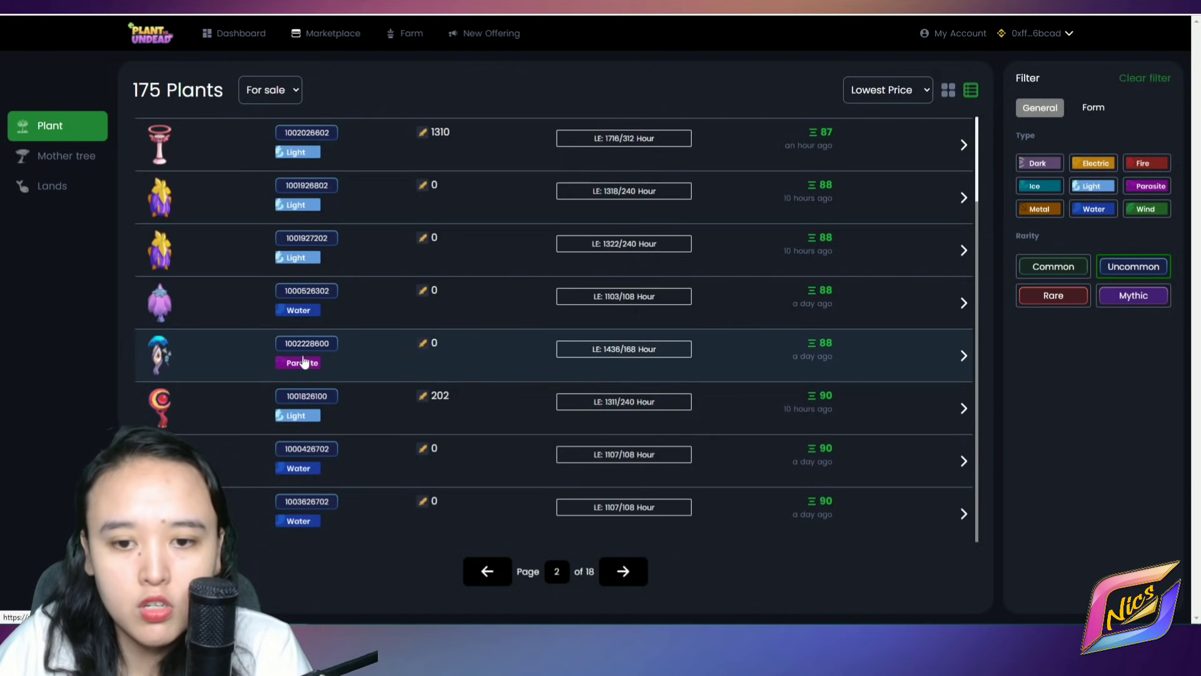
scroll(381, 381, "up", 2)
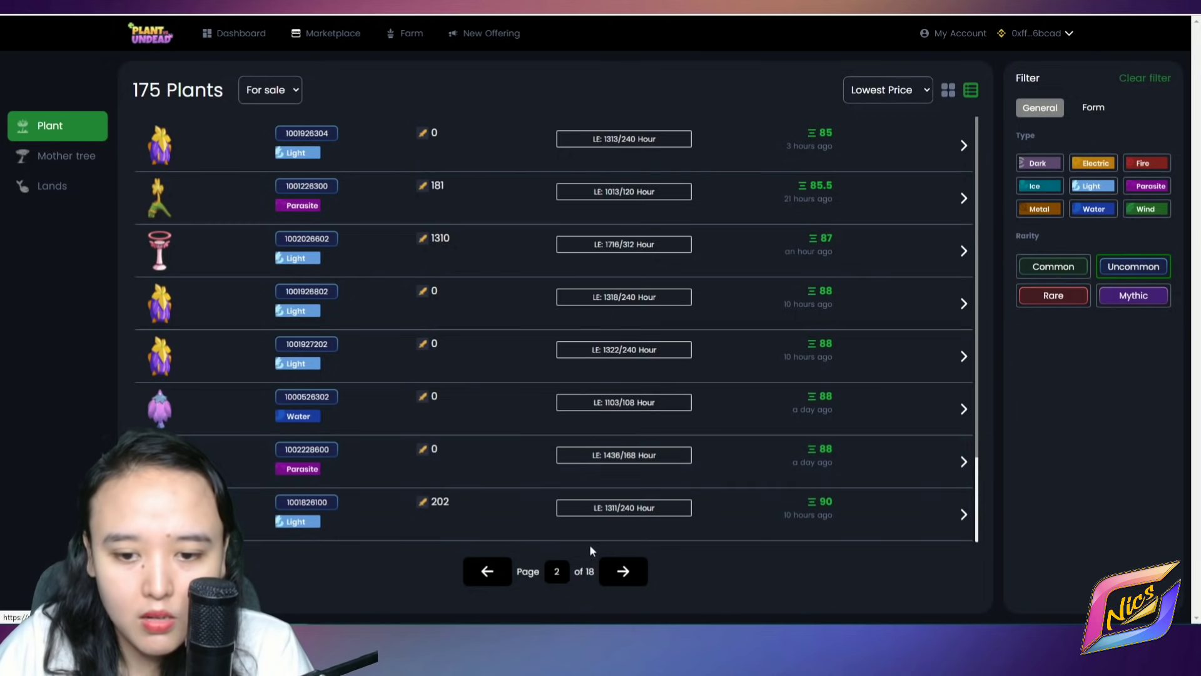
left_click(625, 579)
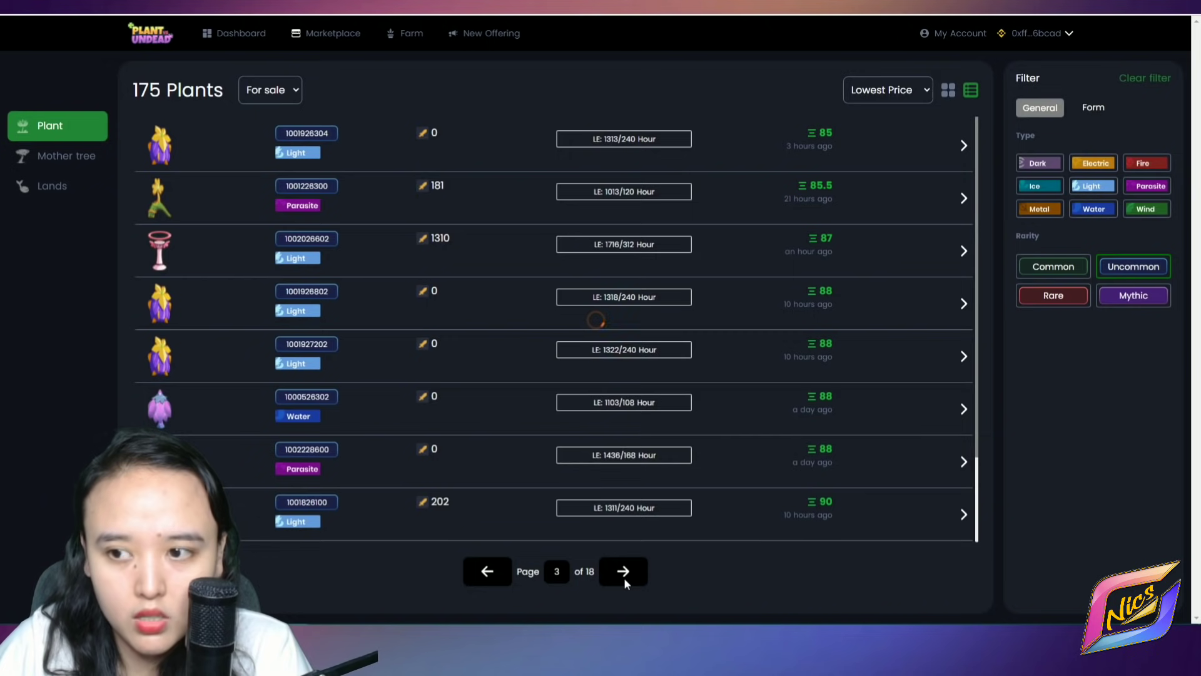
- Filter the marketplace to only Rare plants to check their prices, and restore the Uncommon filter
left_click(1037, 299)
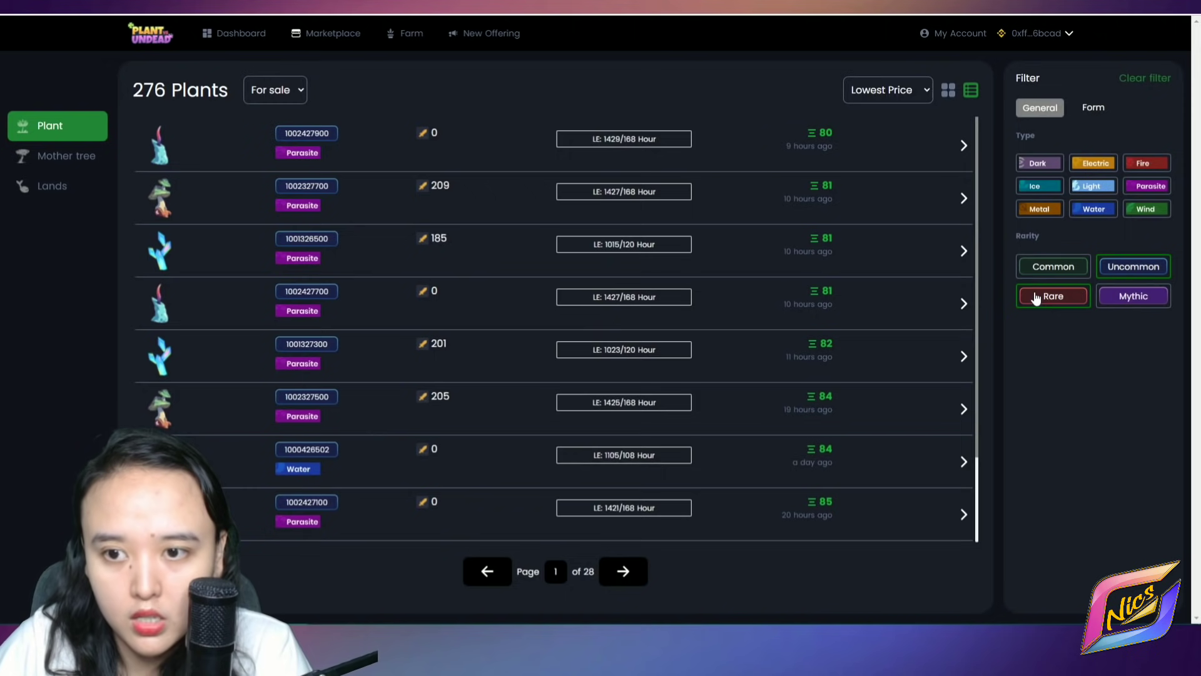
left_click(1115, 265)
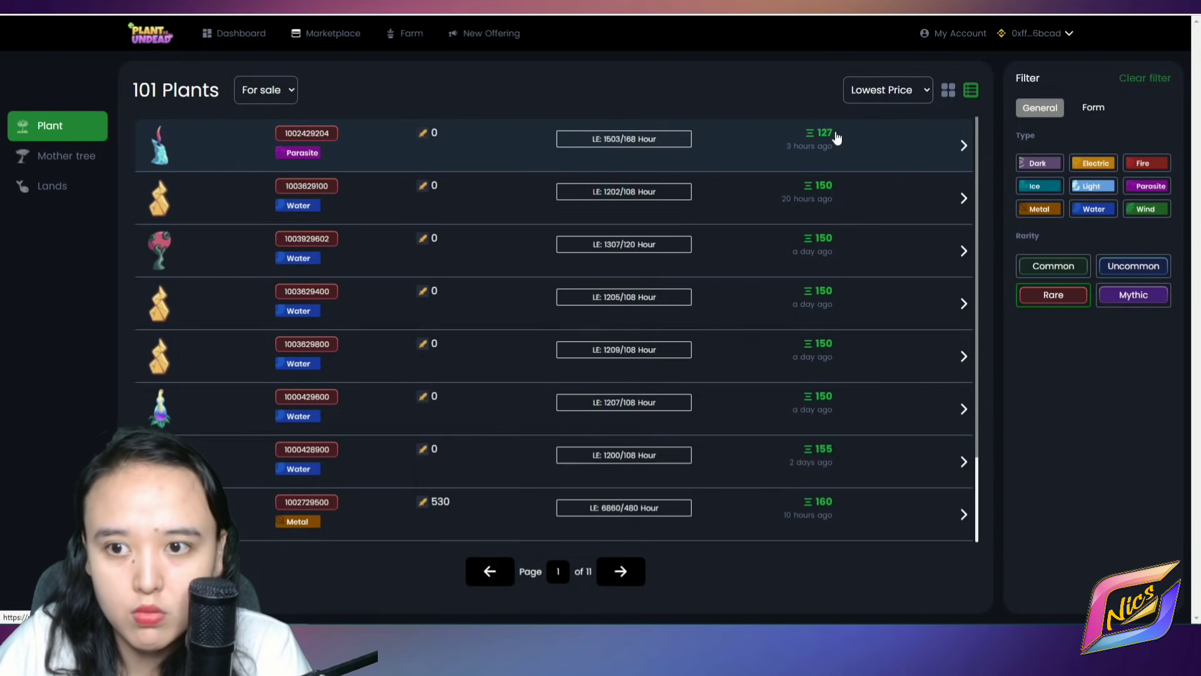
left_click(1117, 274)
left_click(1080, 304)
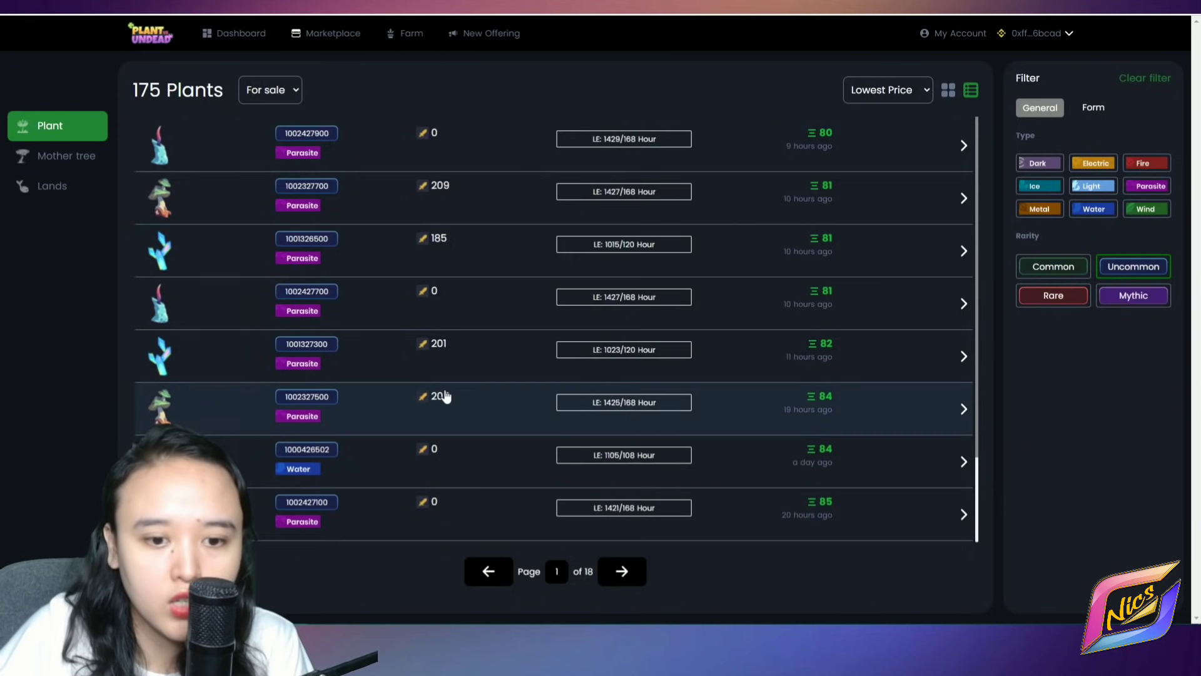
- Inspect the details of the Parasite plant with LE 1436/168 Hour on page 2, and return to that results page
left_click(622, 571)
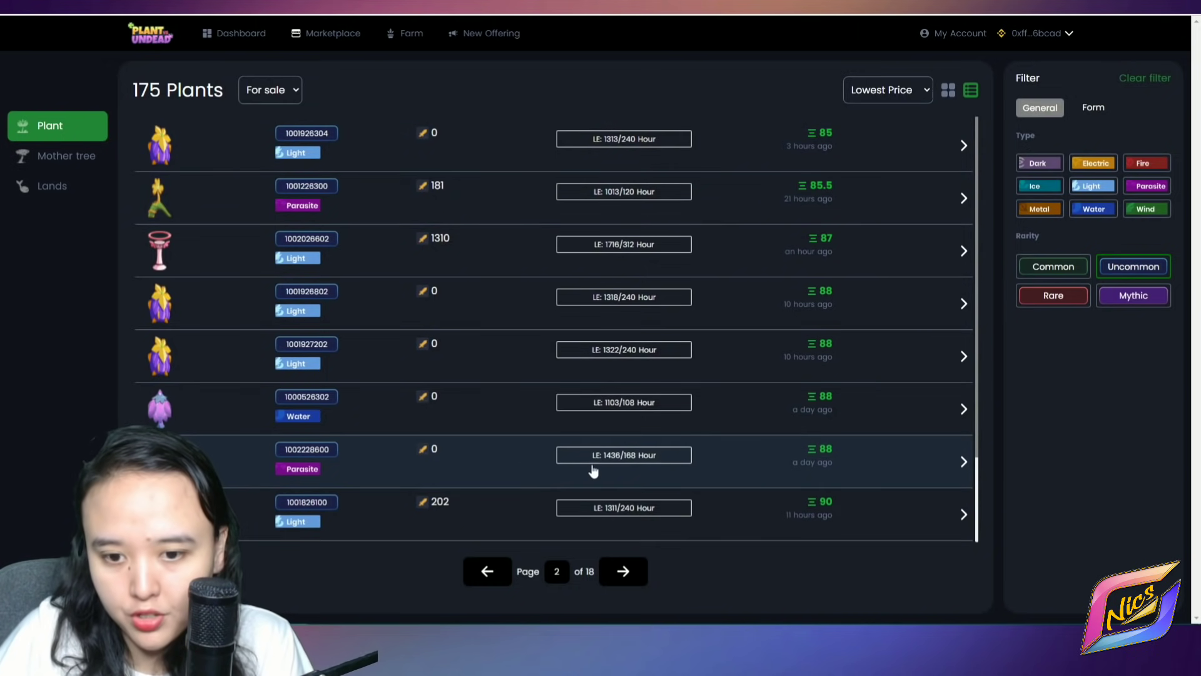
left_click(511, 466)
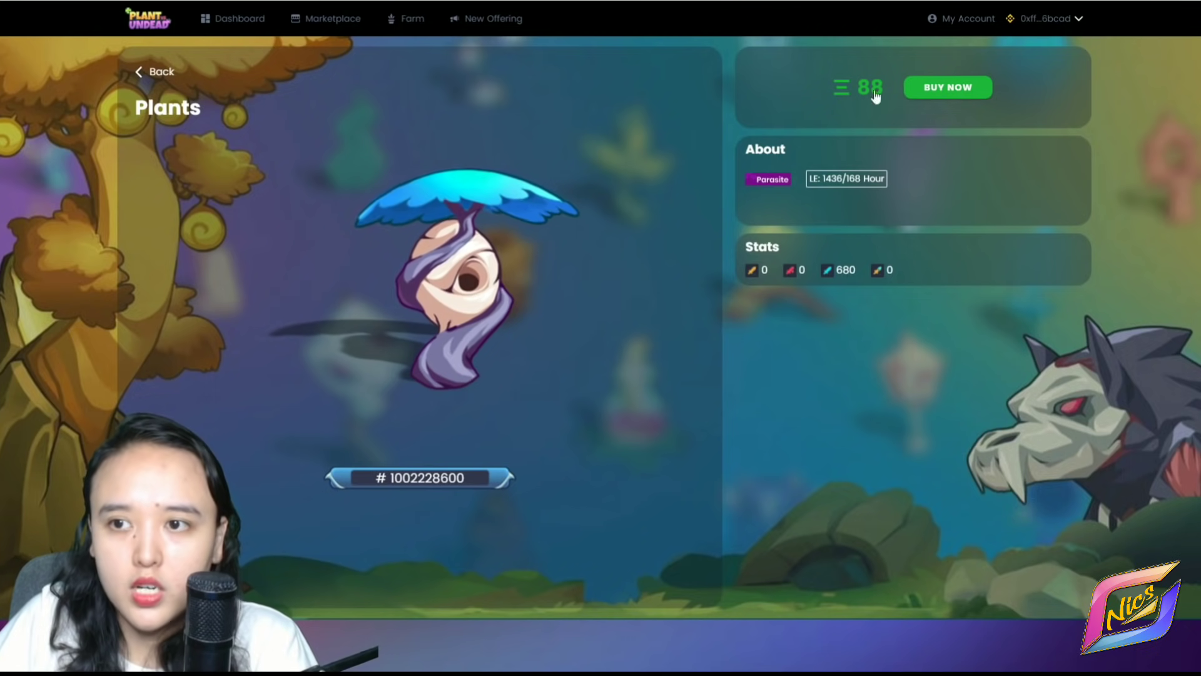
key("alt+Left")
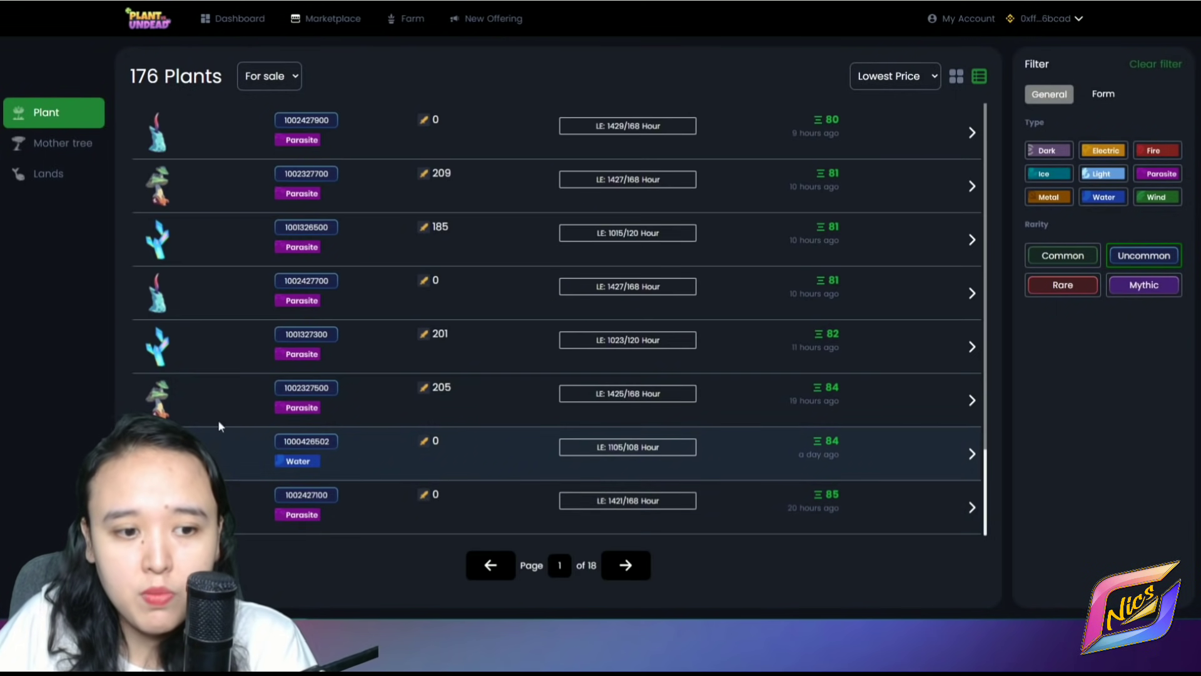
left_click(645, 566)
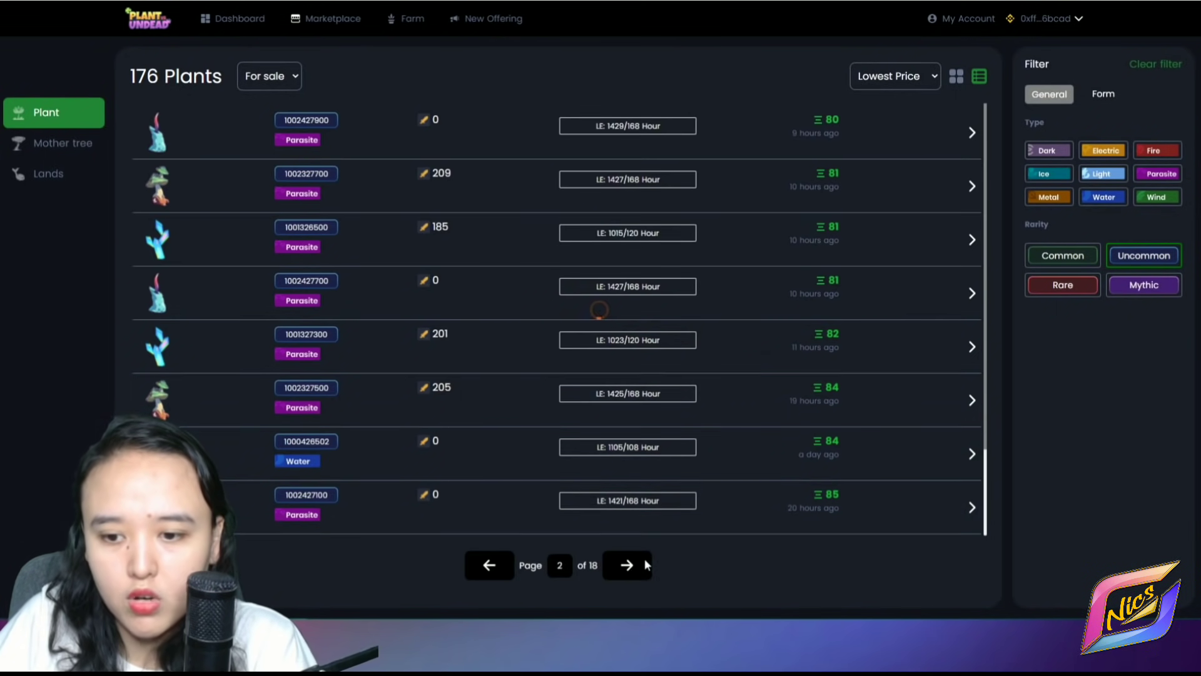